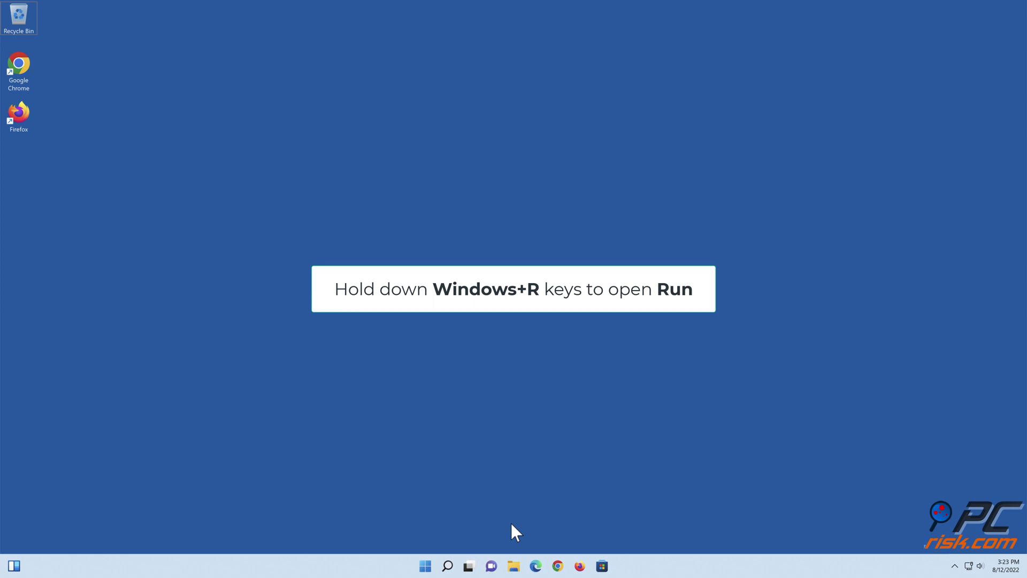
Step: Launch an elevated Command Prompt by running cmd from the Run dialog with Ctrl+Shift+Enter
key(super+r)
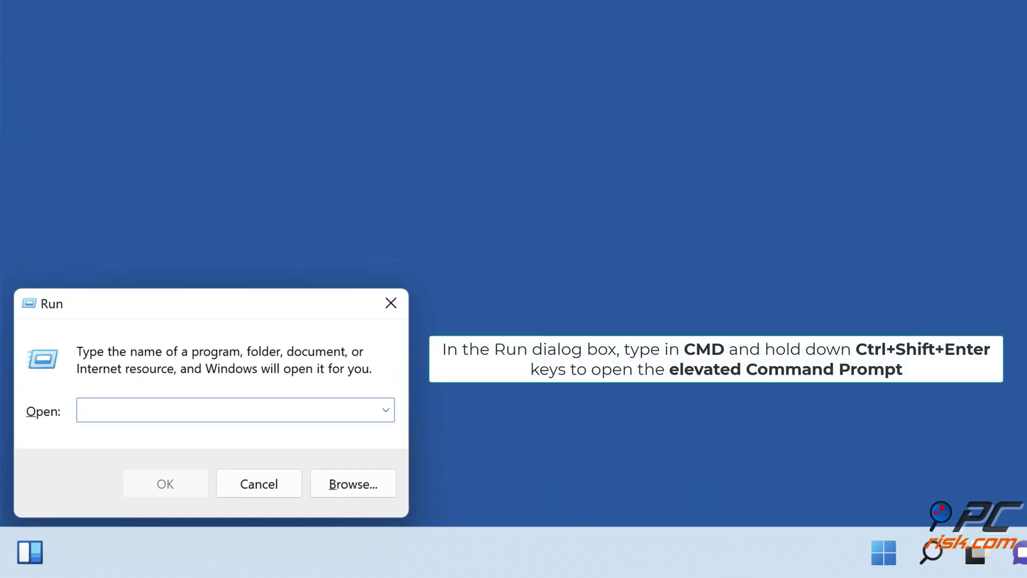
text(cmd)
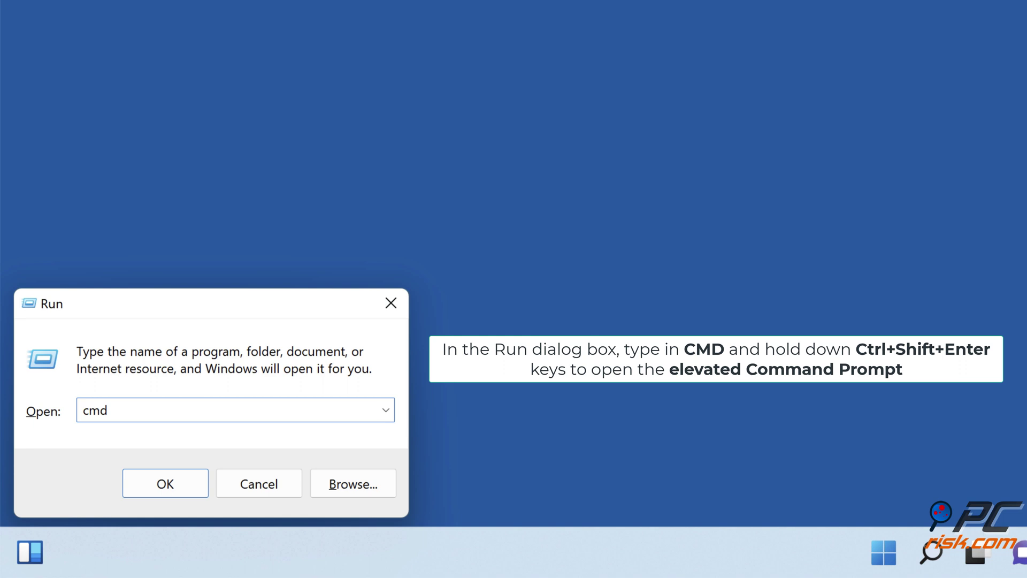
key(ctrl+shift+Return)
text(net use * /delete)
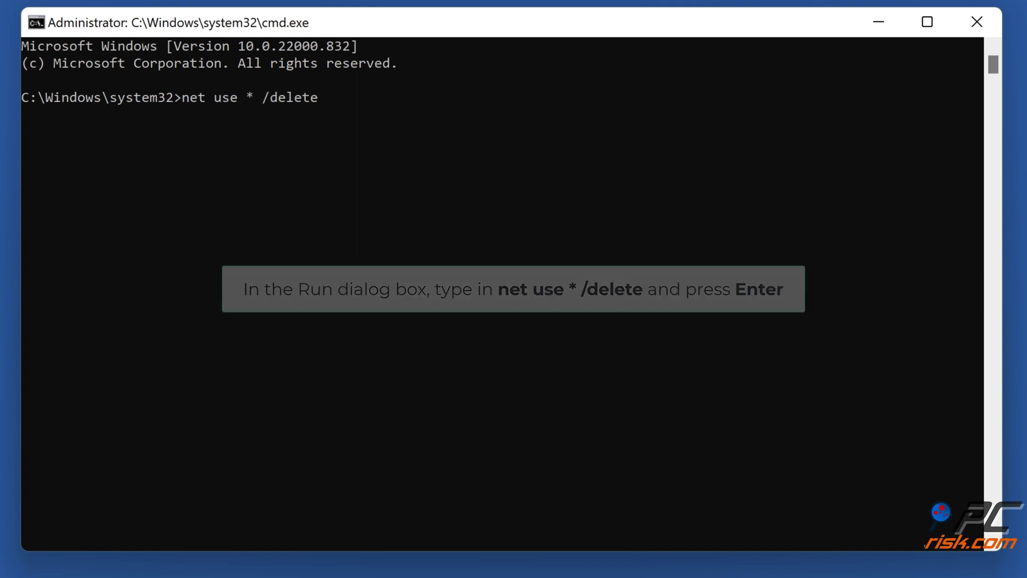
Step: Delete all mapped network connections, then map \\server\share as drive Z with the user's credentials
key(Return)
text(net use z: \\server\share /user:)
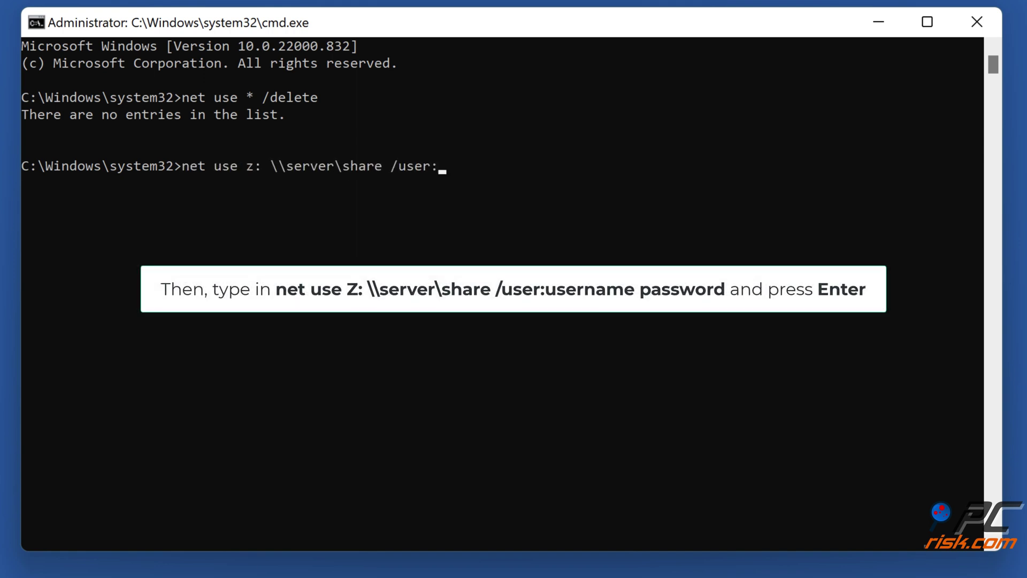
text(bloguser mysecurepassword)
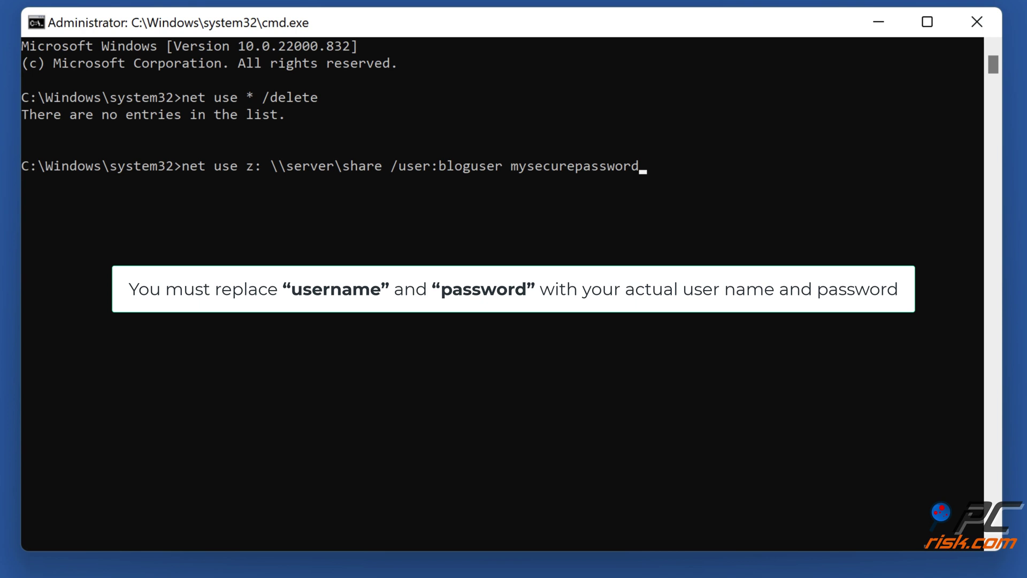
key(Return)
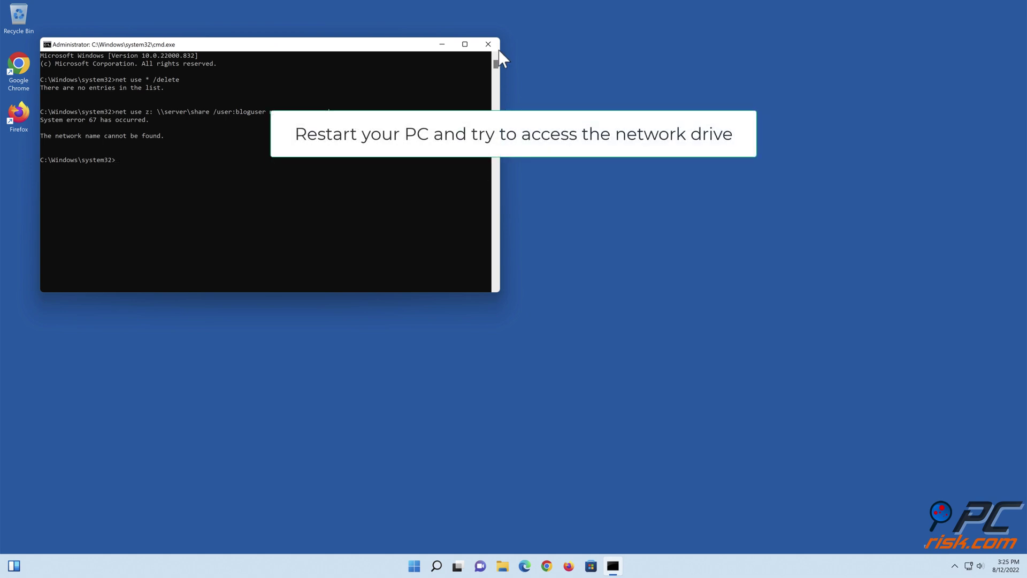
Step: Close Command Prompt and restart the PC from the Start menu's power options
click(489, 44)
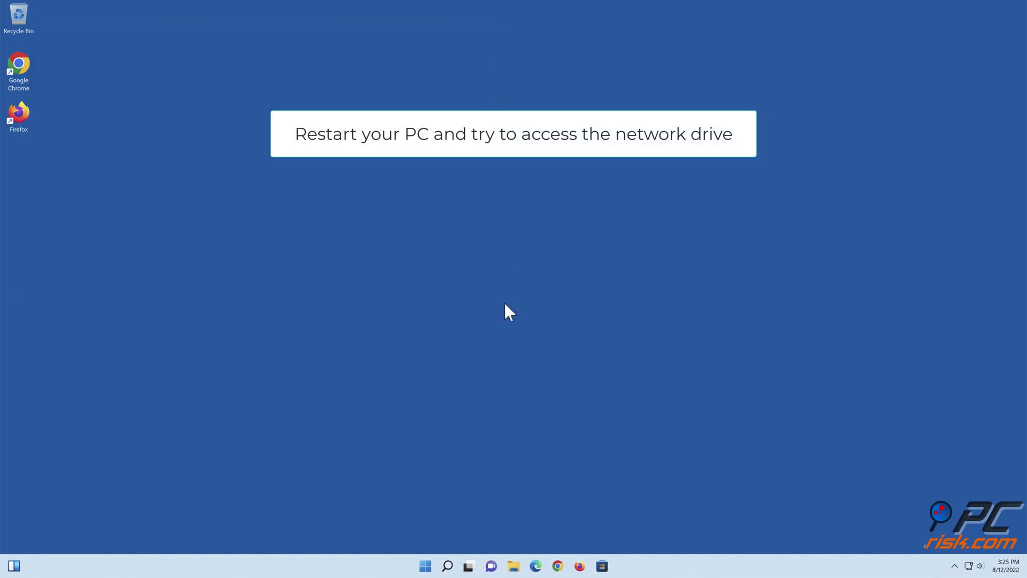
click(425, 566)
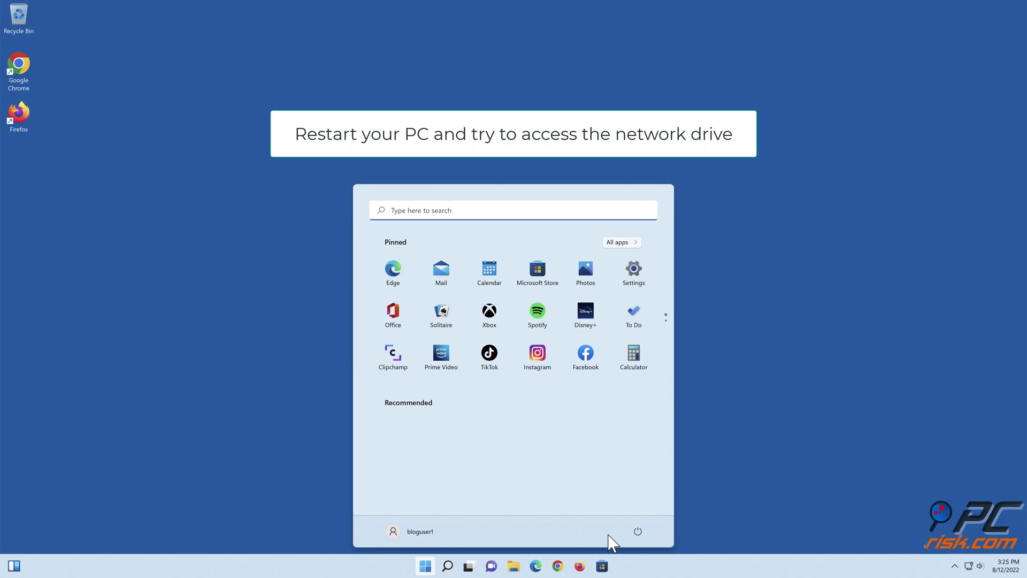
click(638, 531)
click(638, 511)
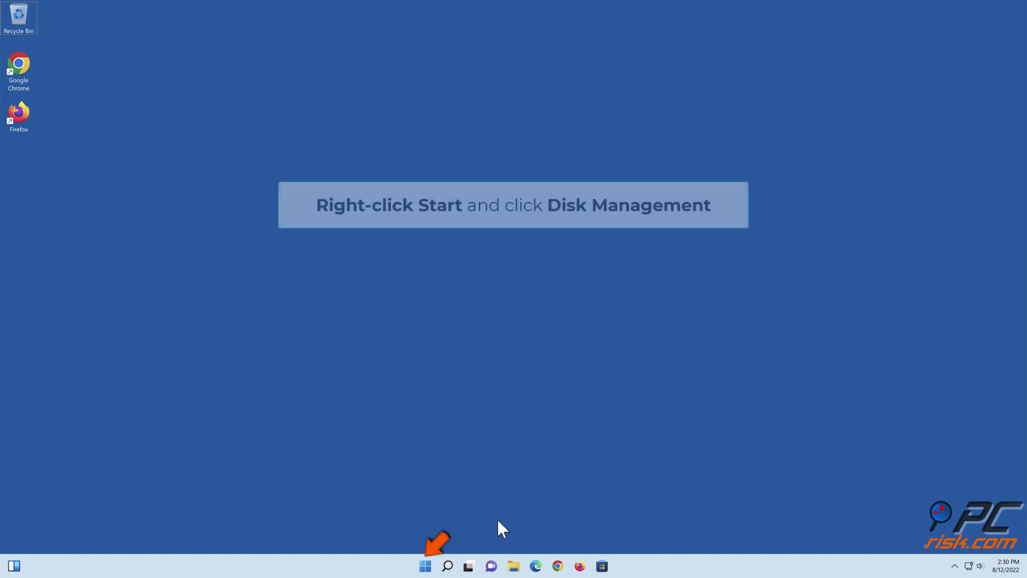
Step: Open Disk Management from the Start context menu and bring up Local Disk (E:)'s actions
right_click(426, 566)
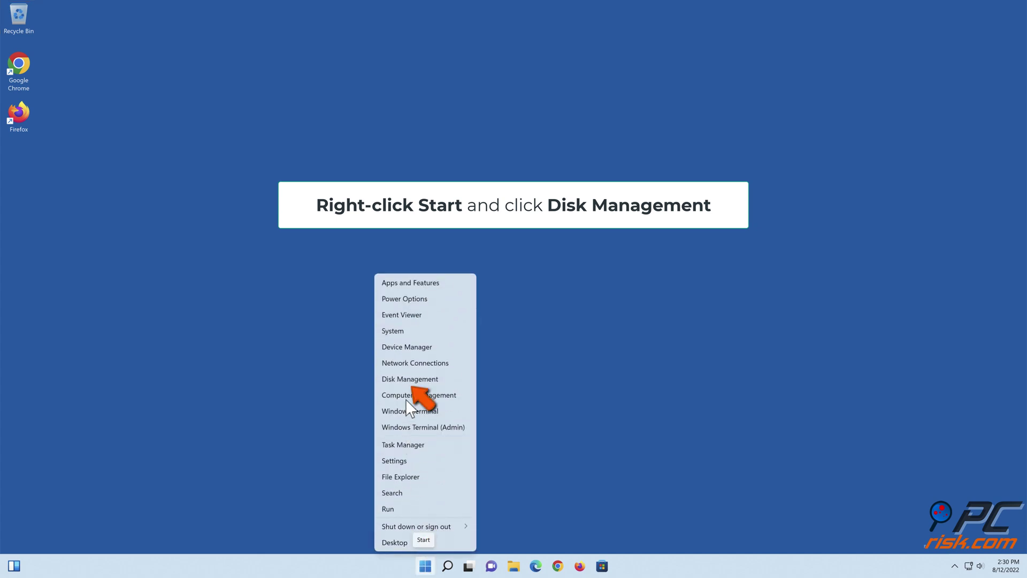
click(410, 380)
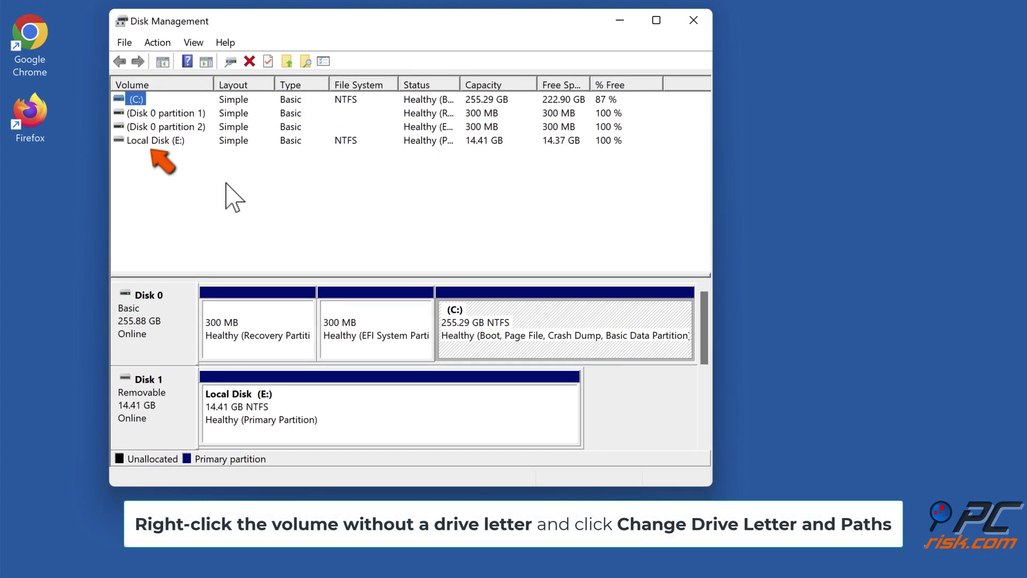
right_click(166, 144)
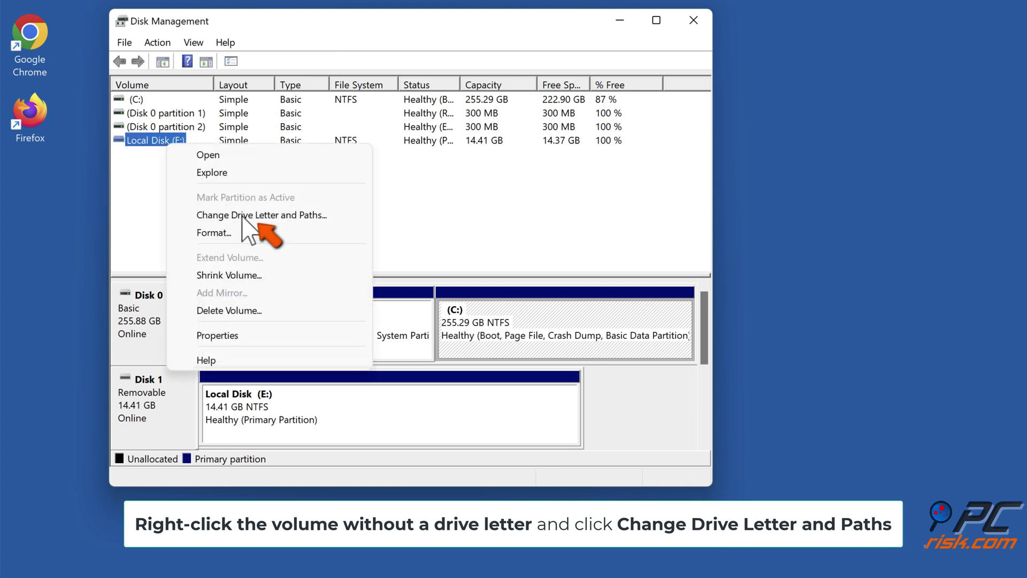
Step: Change Local Disk (E:)'s drive letter to F and confirm it
click(259, 216)
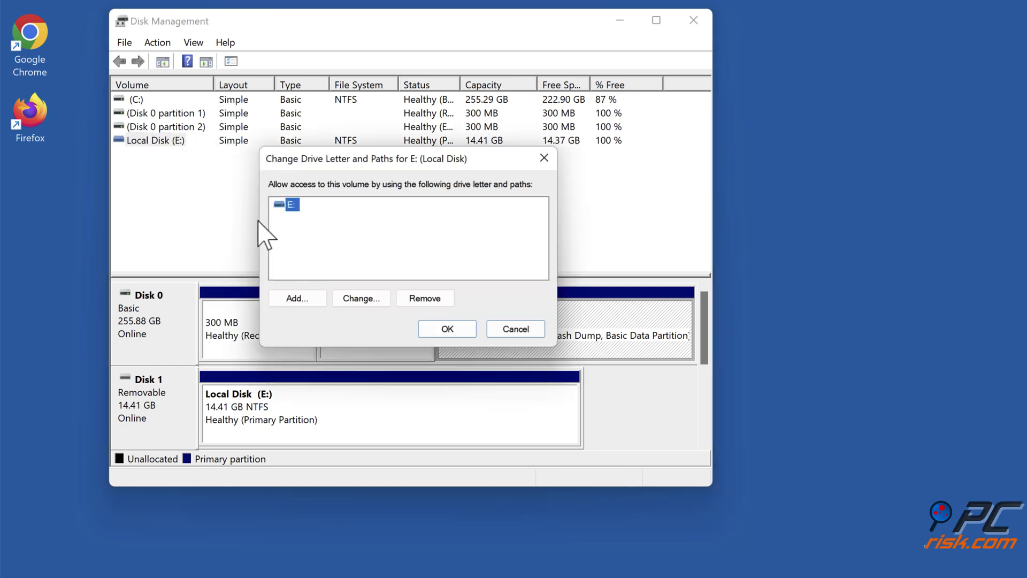
click(359, 305)
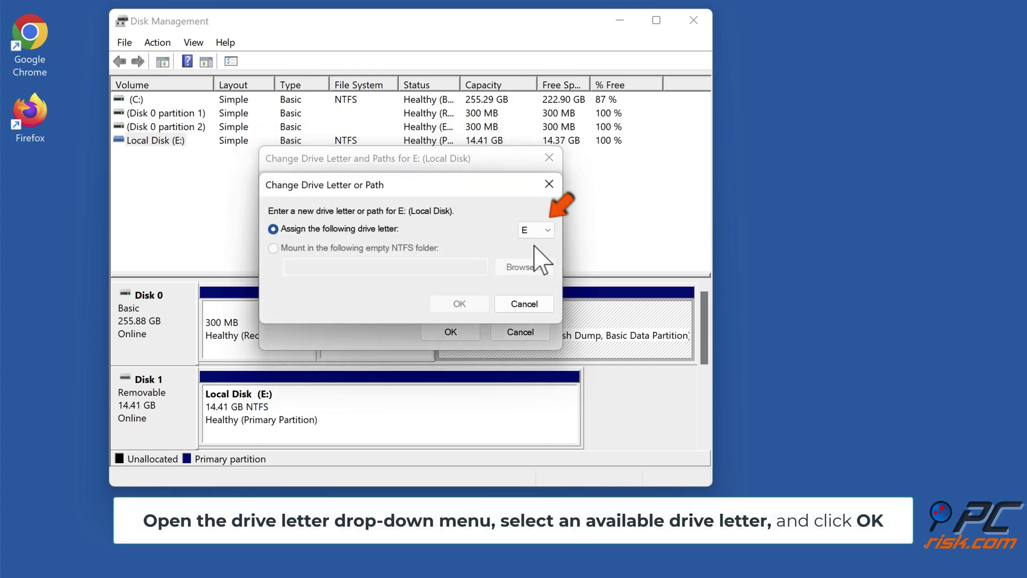
click(548, 231)
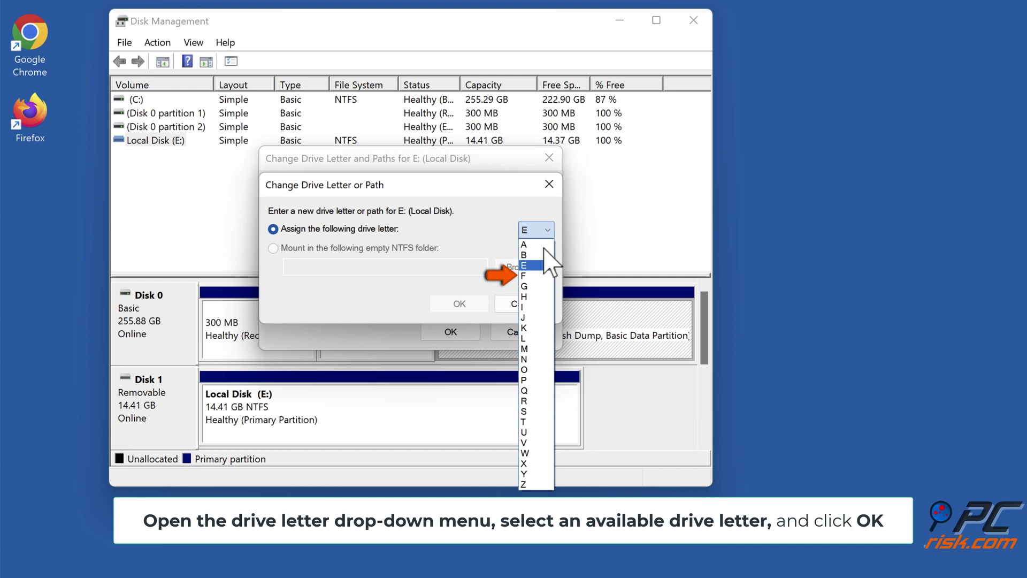
click(530, 276)
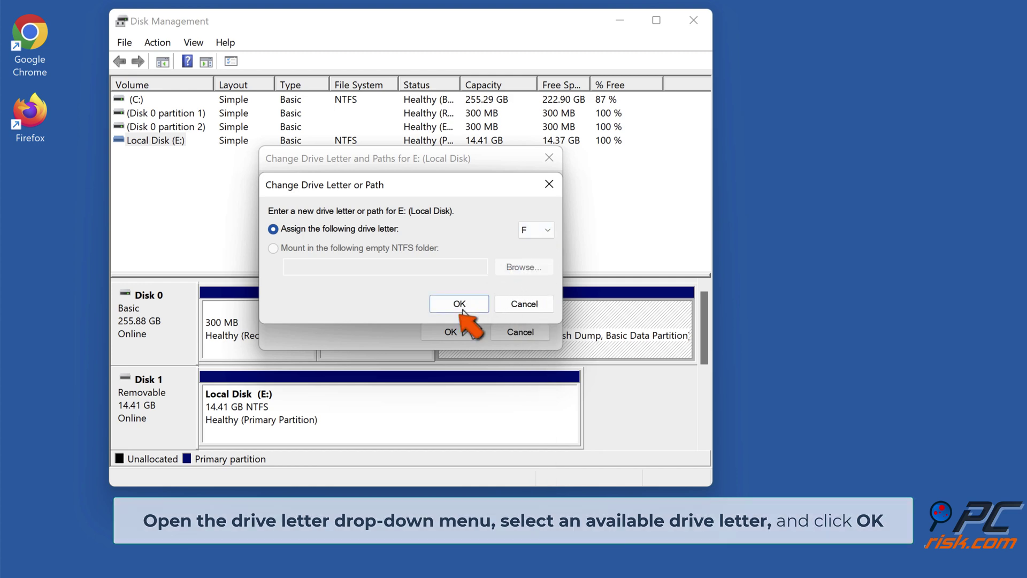
click(459, 304)
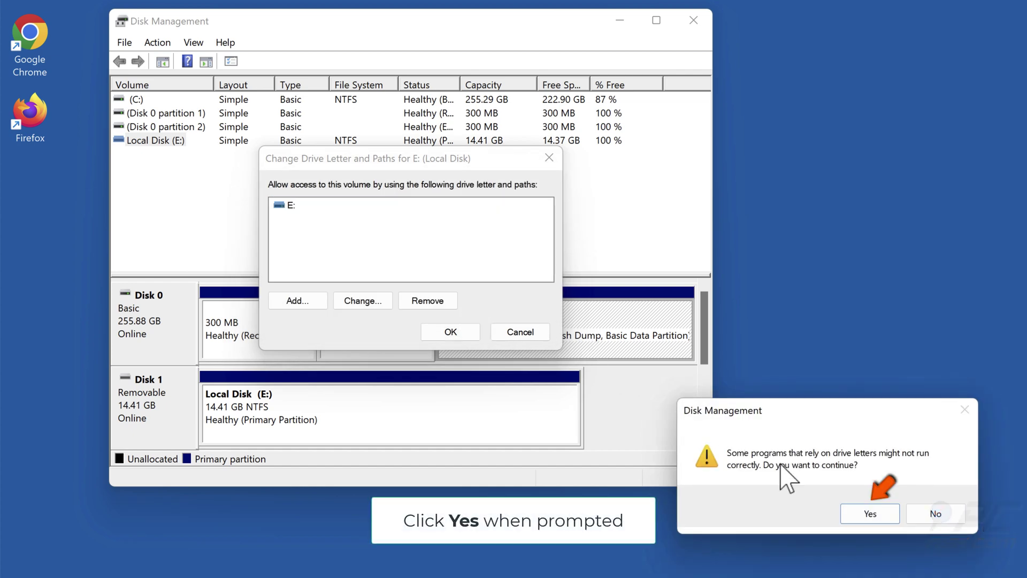
Step: Accept the drive-letter warning, close Disk Management, and restart the PC
click(867, 513)
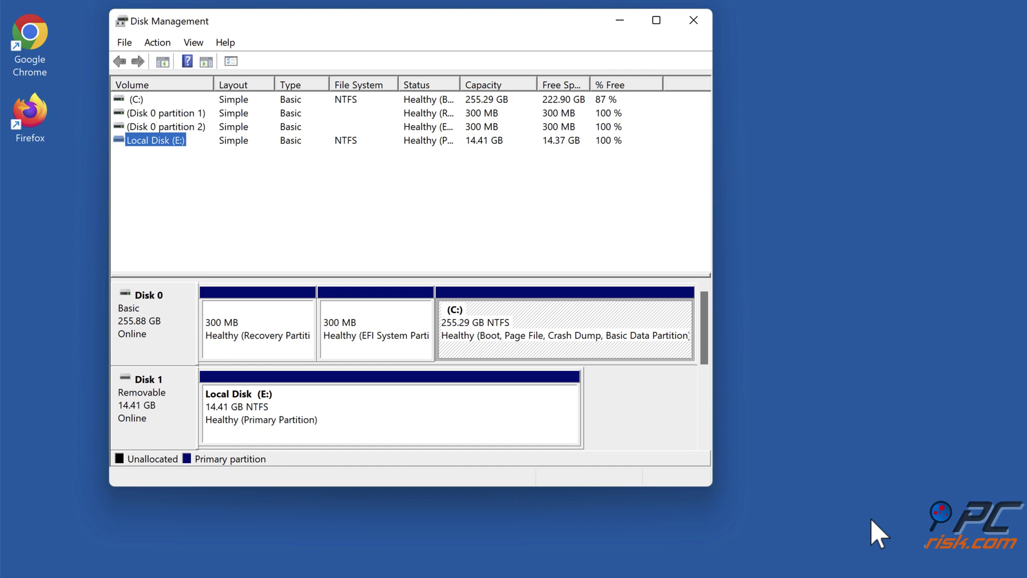
click(691, 22)
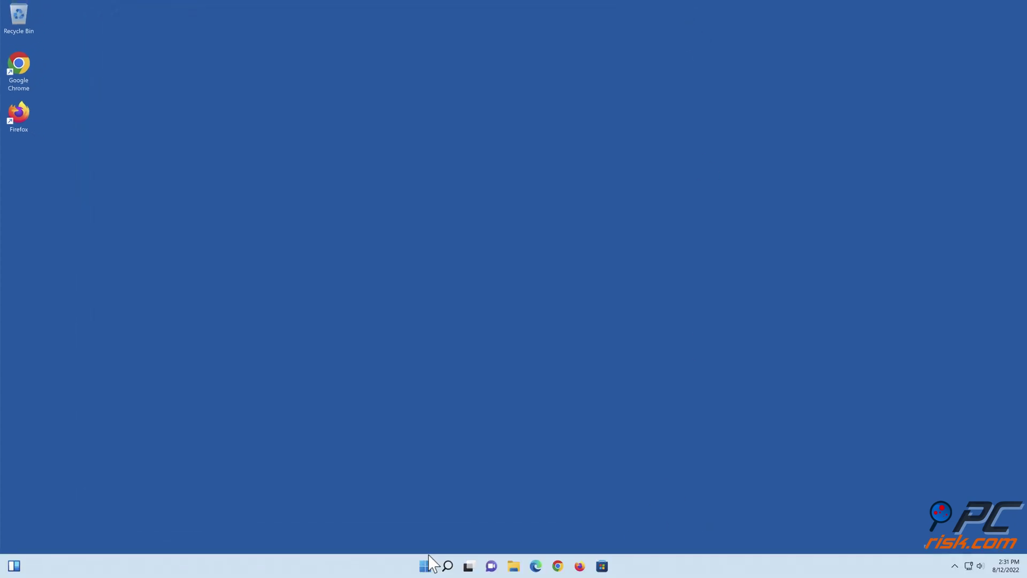
click(426, 566)
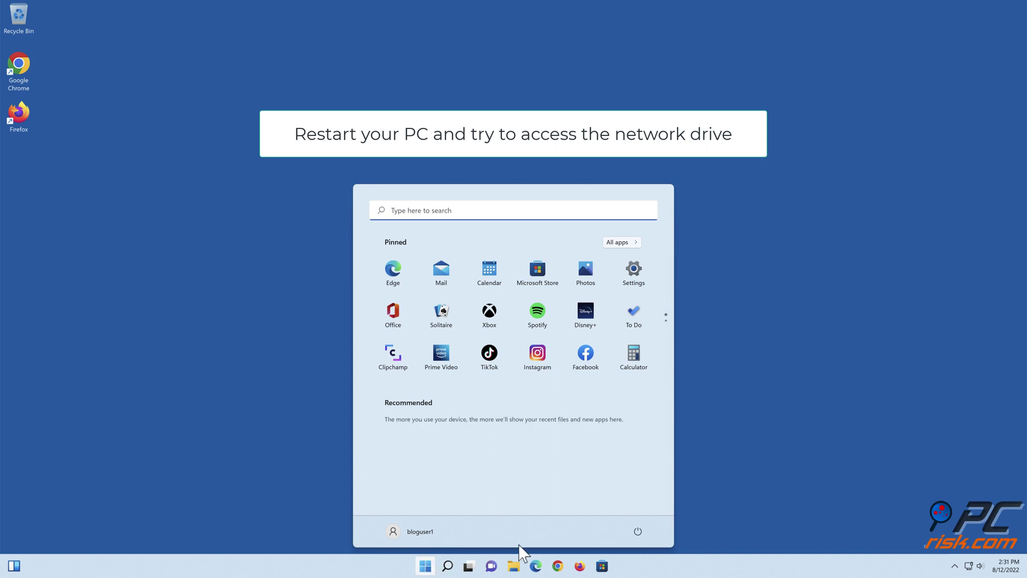
click(638, 532)
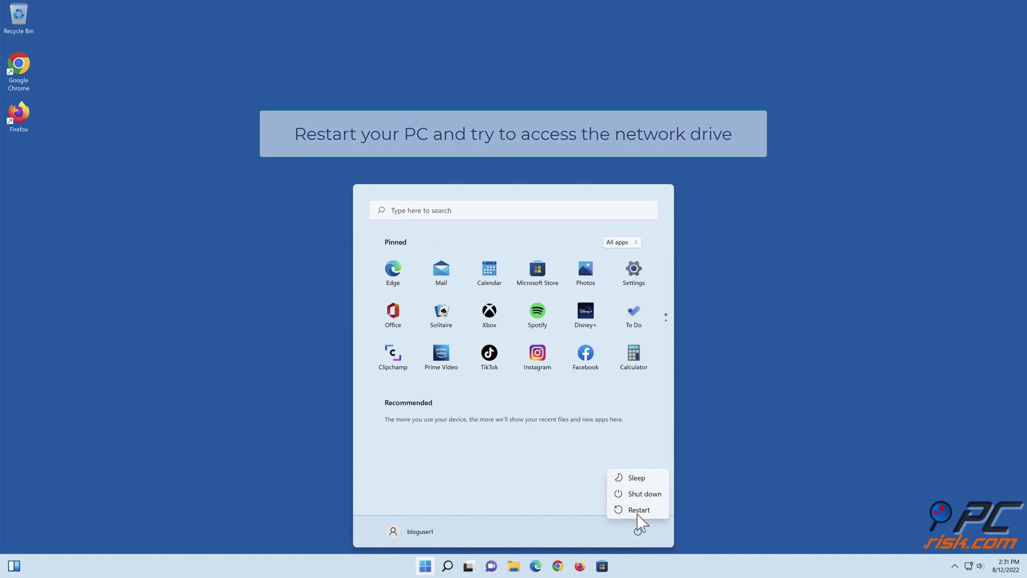
click(637, 512)
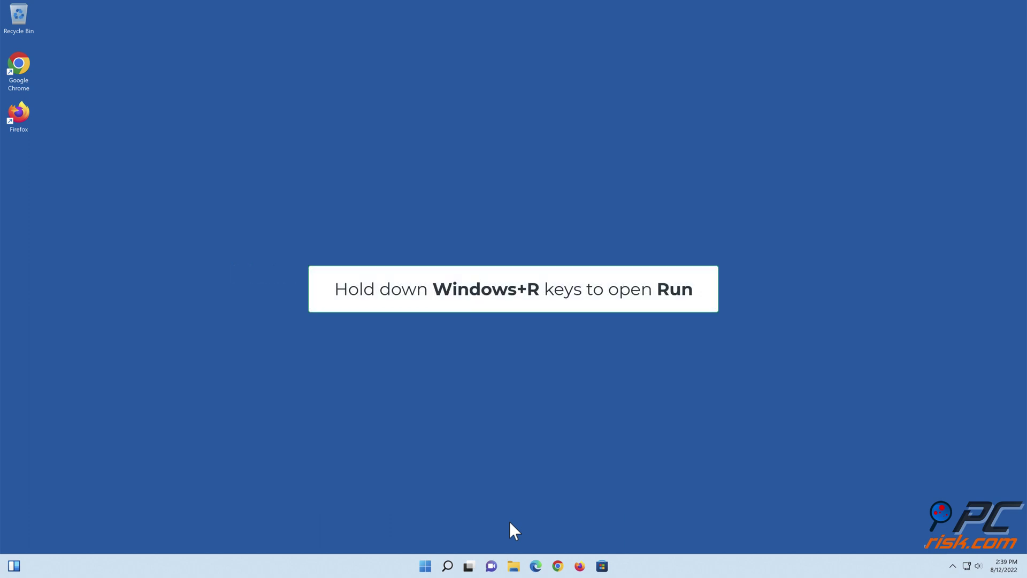
Step: Open Windows Defender Firewall settings by running firewall.cpl from the Run dialog
key(super+r)
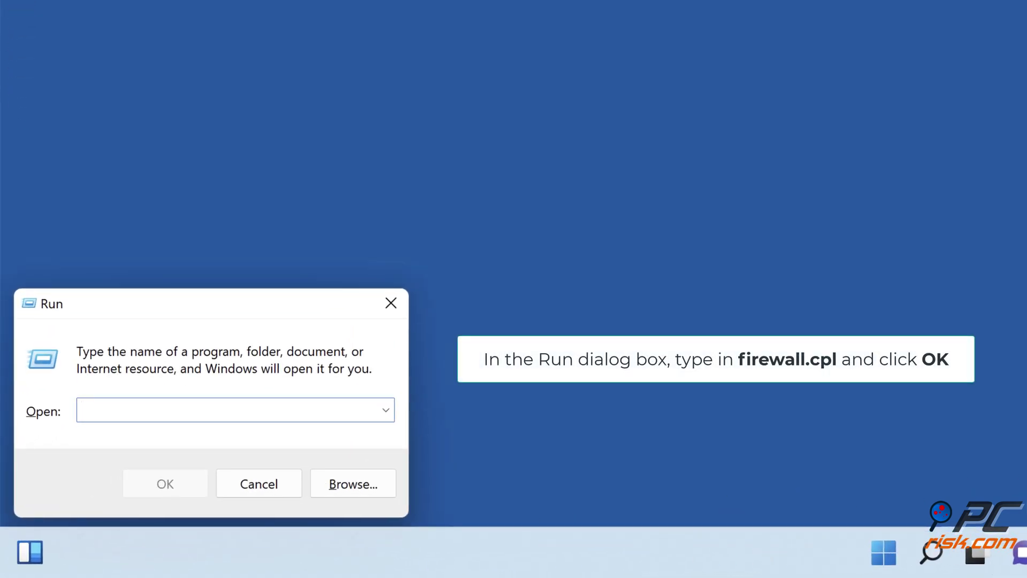
text(firewall.cpl)
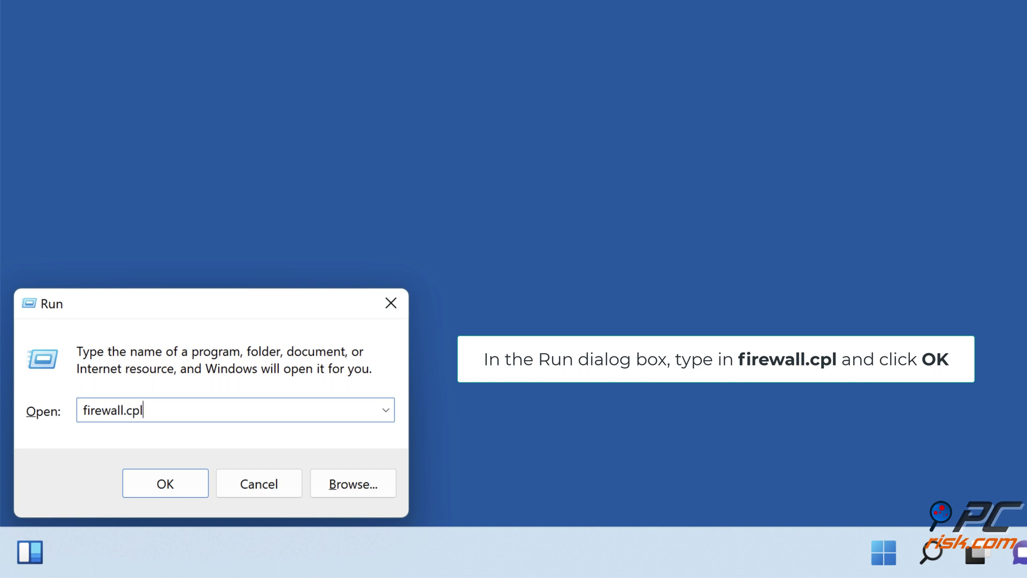
click(166, 493)
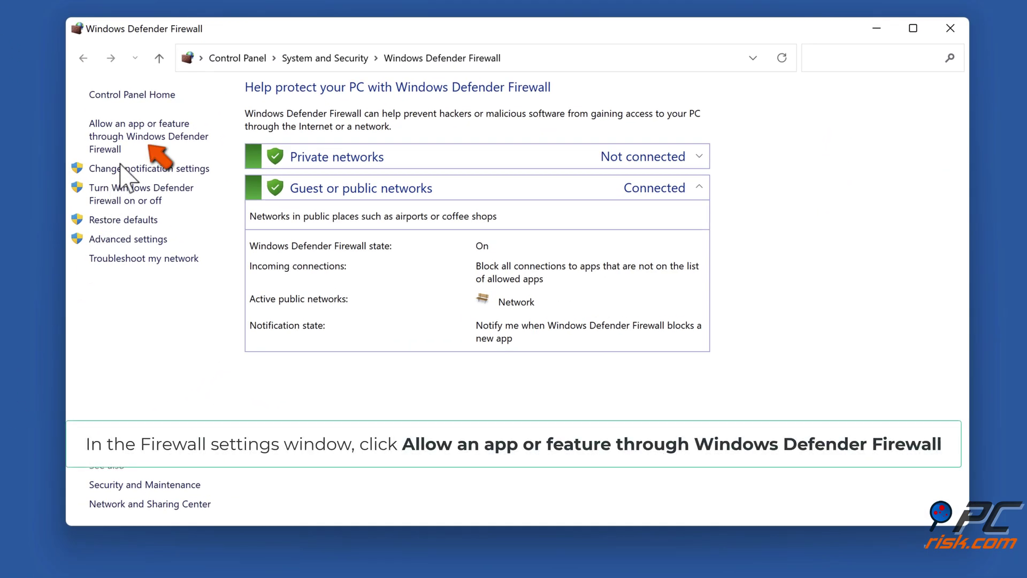
Step: Unlock the Allowed apps list and tick File and Printer Sharing
click(137, 141)
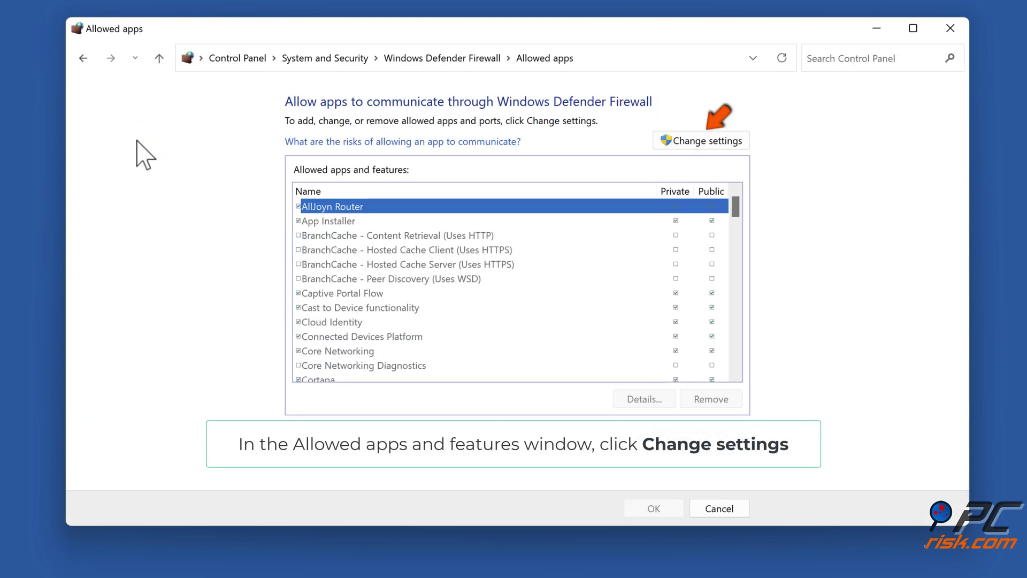
click(701, 145)
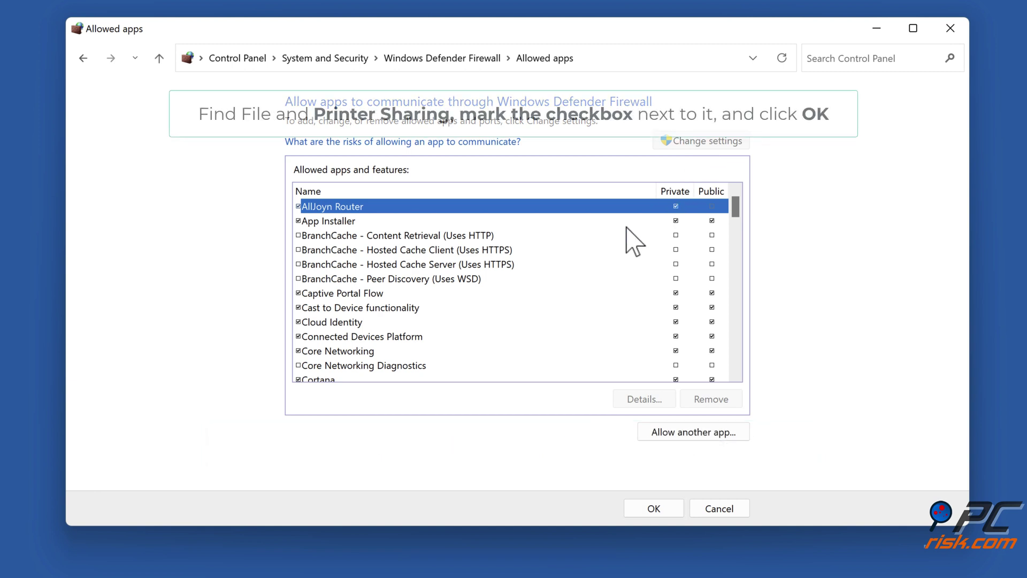
scroll(631, 242, down, 3)
scroll(628, 243, down, 2)
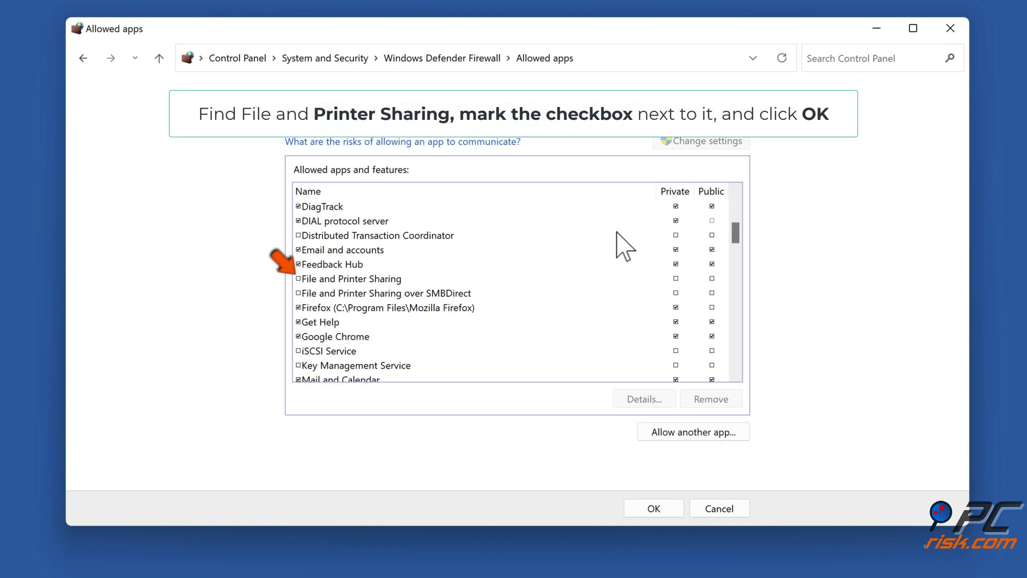
click(300, 281)
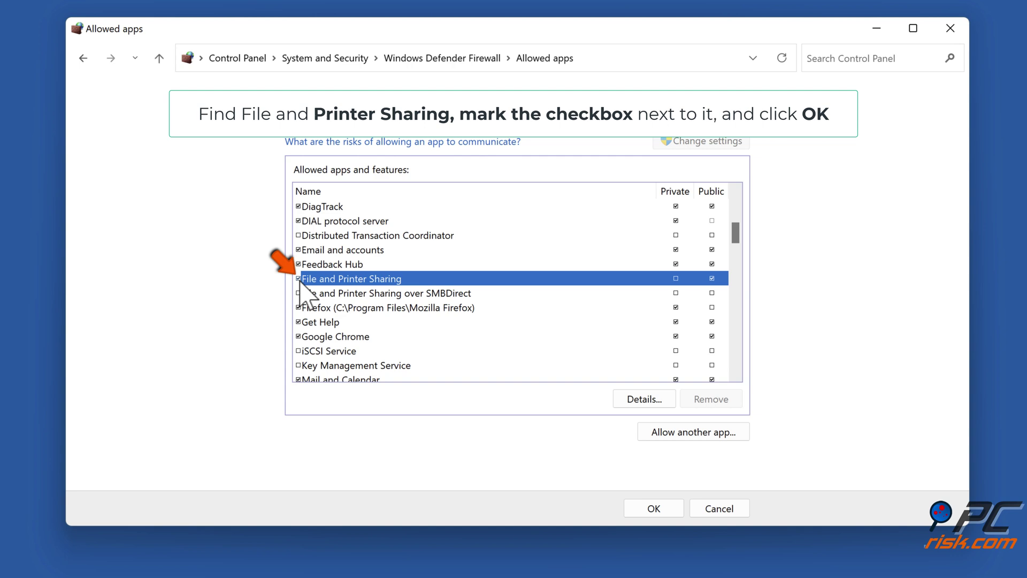
Step: Save the allowed-apps change and restart the PC from the Start menu
click(649, 516)
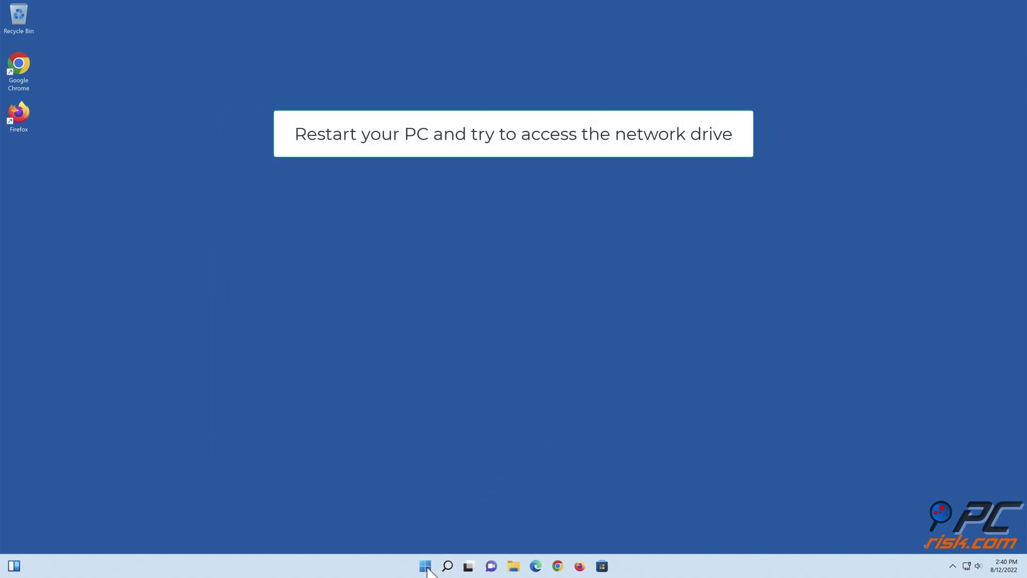
click(425, 567)
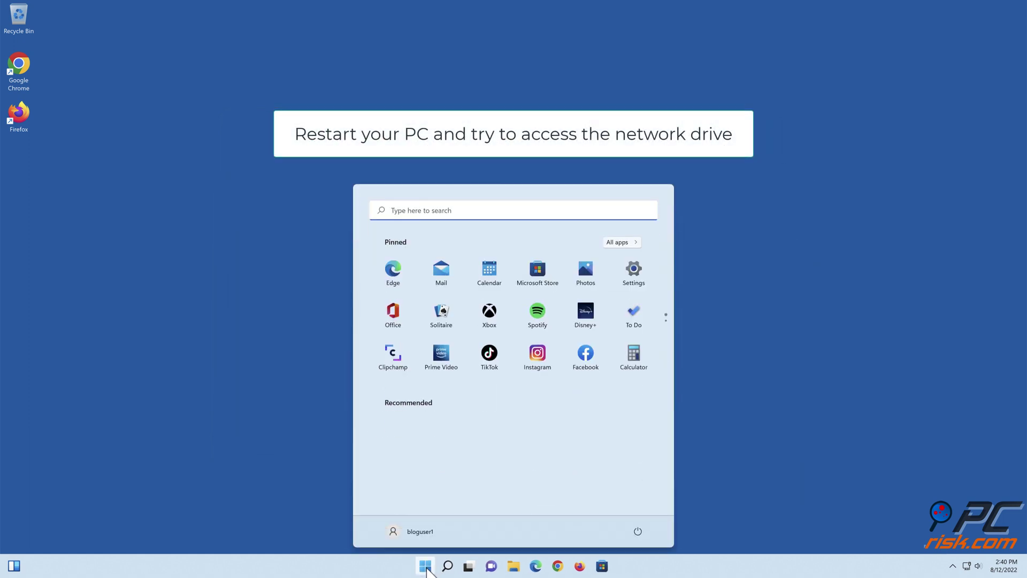
click(637, 531)
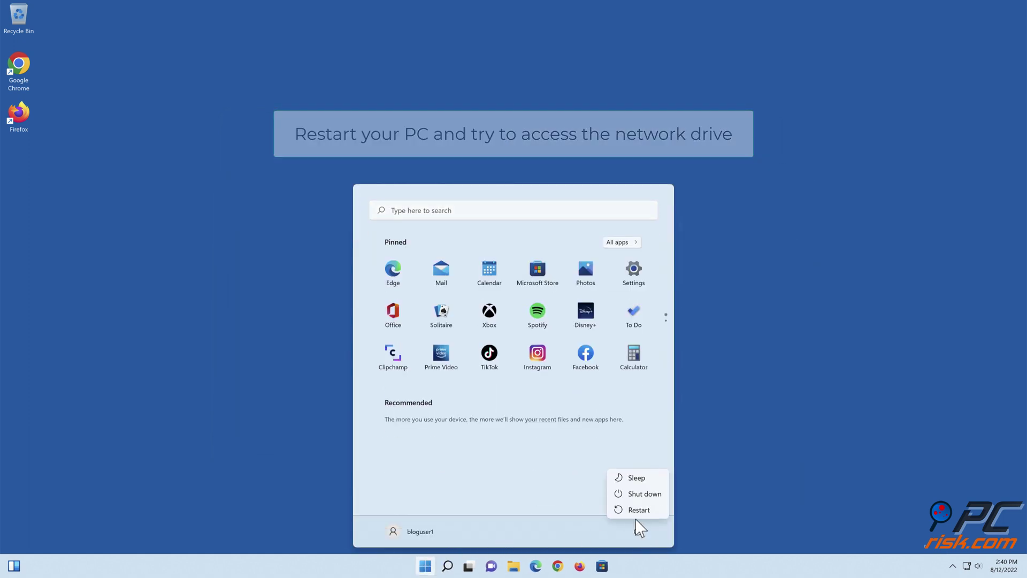
click(636, 515)
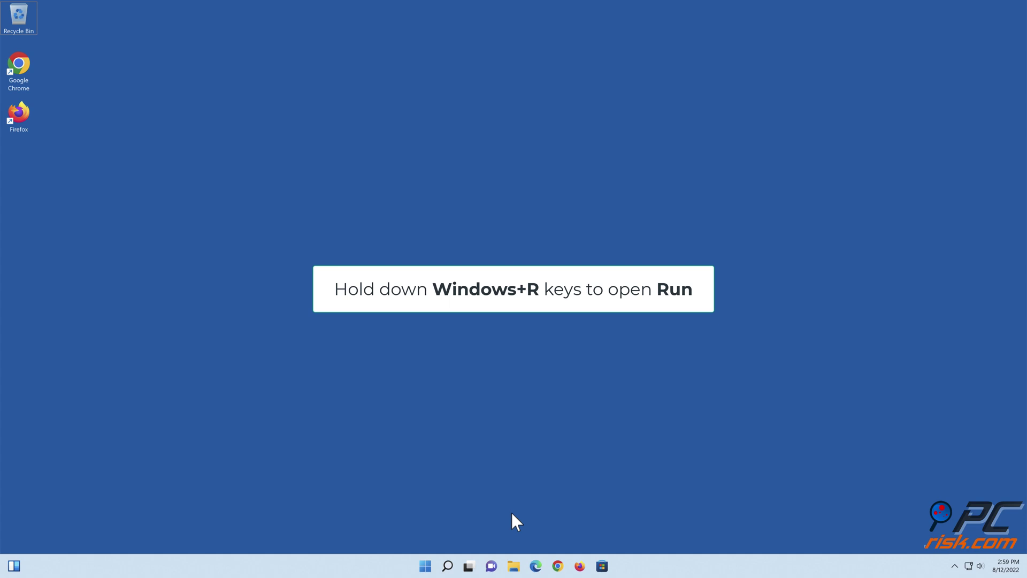
Step: Open Registry Editor by running regedit from the Run dialog
key(super+r)
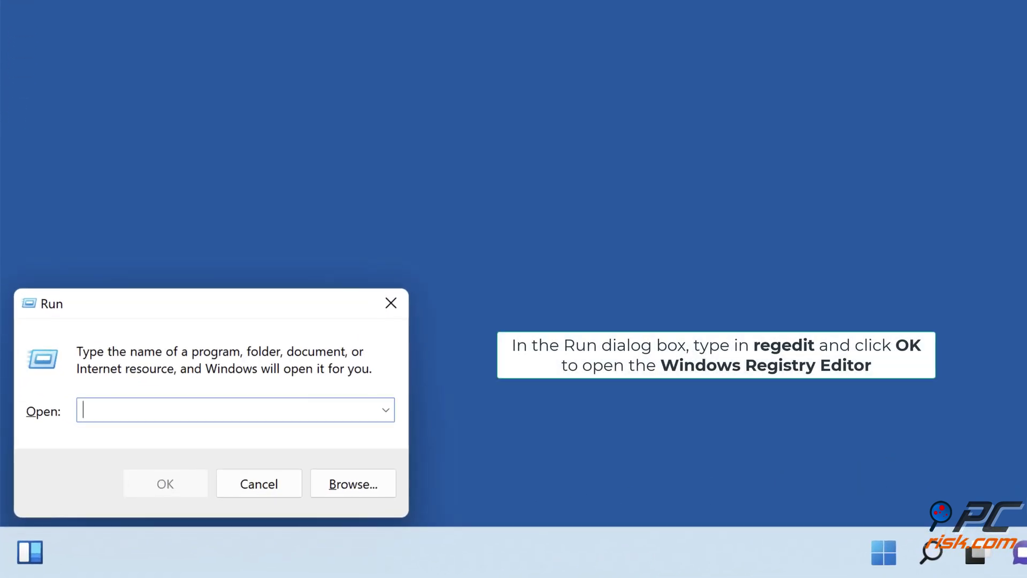
text(regedit)
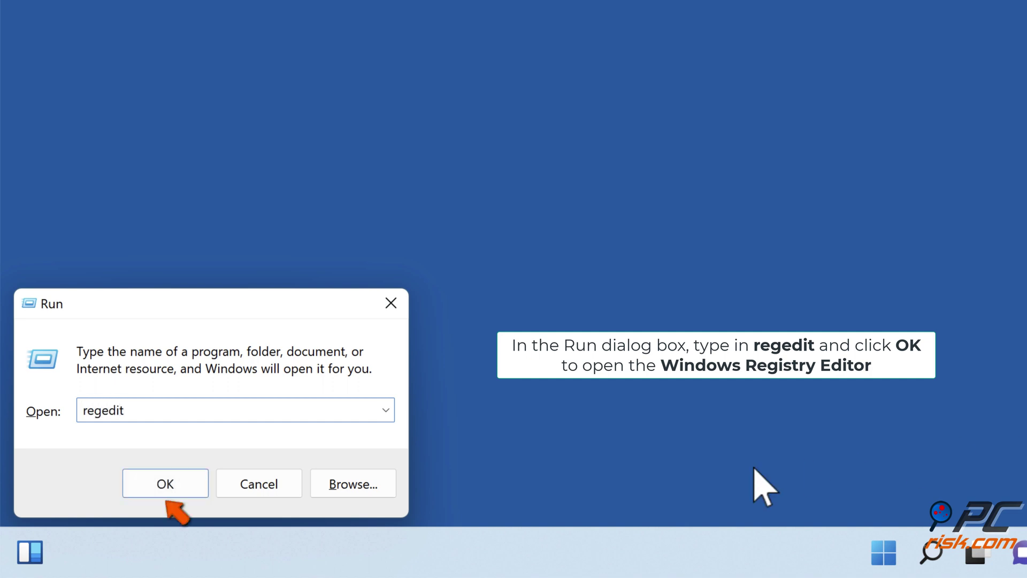
click(167, 493)
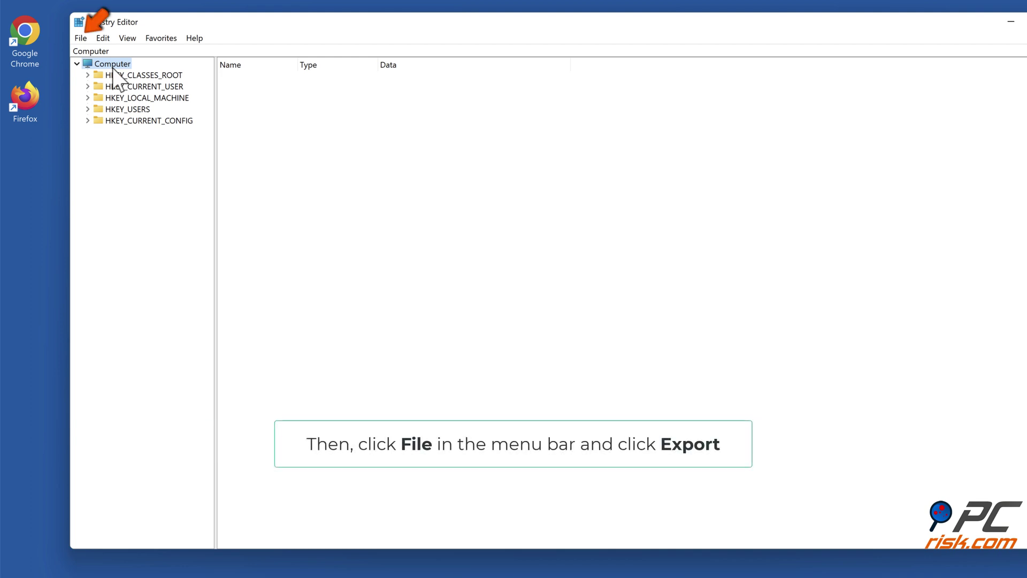
Step: Export the entire registry to the desktop as 'Registry backup'
click(81, 40)
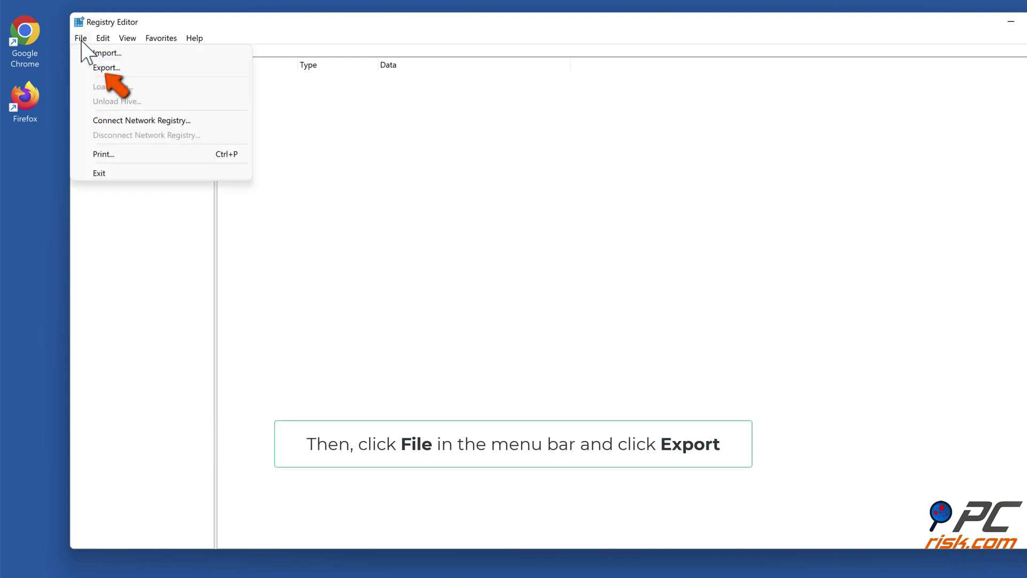
click(102, 68)
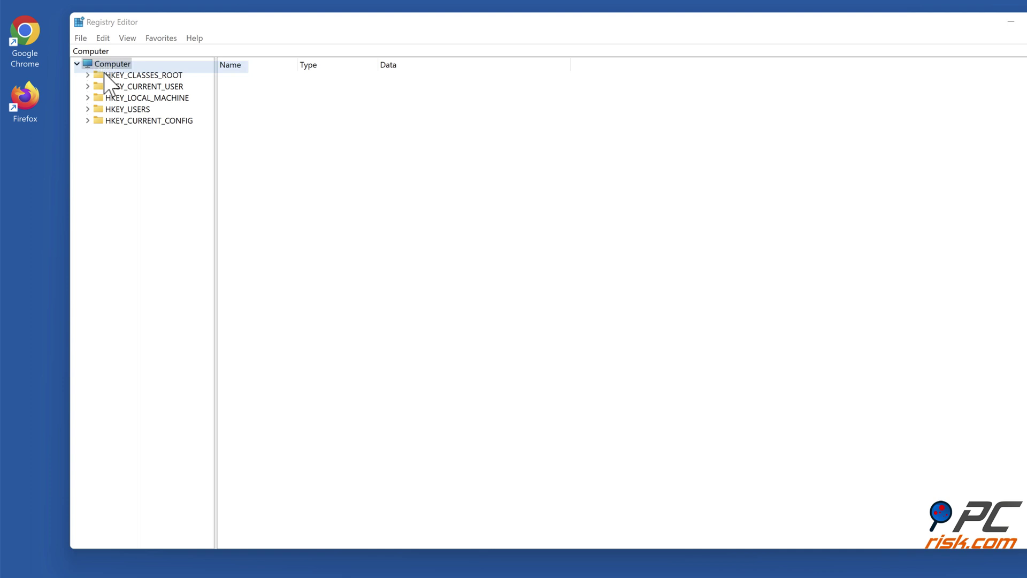
text(Registry backup)
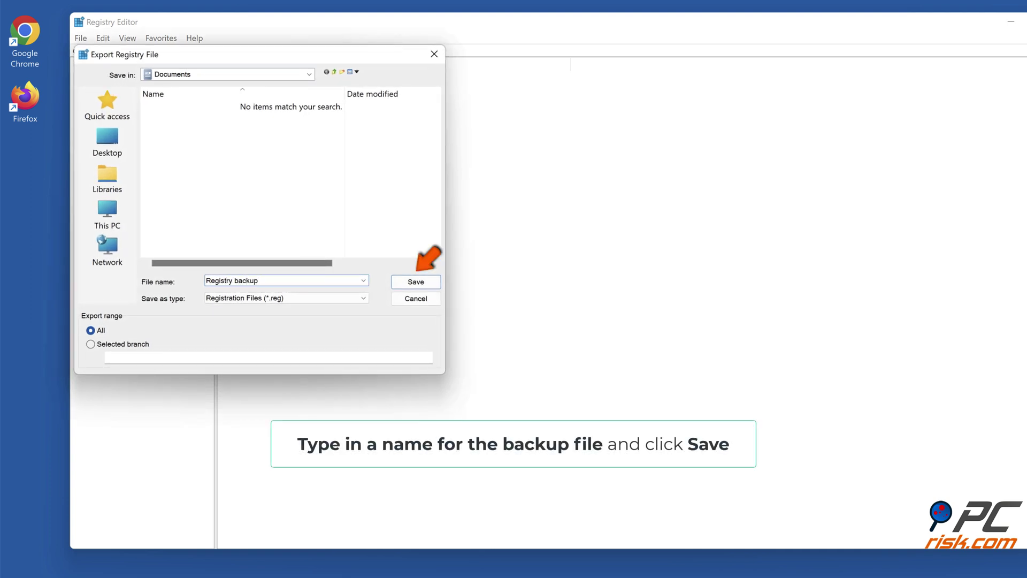
click(106, 153)
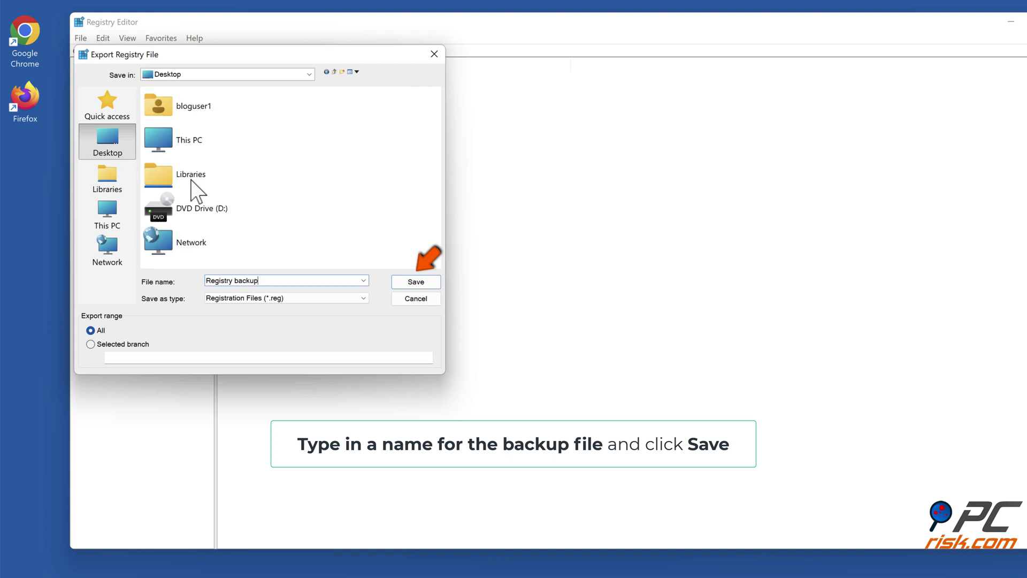
click(415, 286)
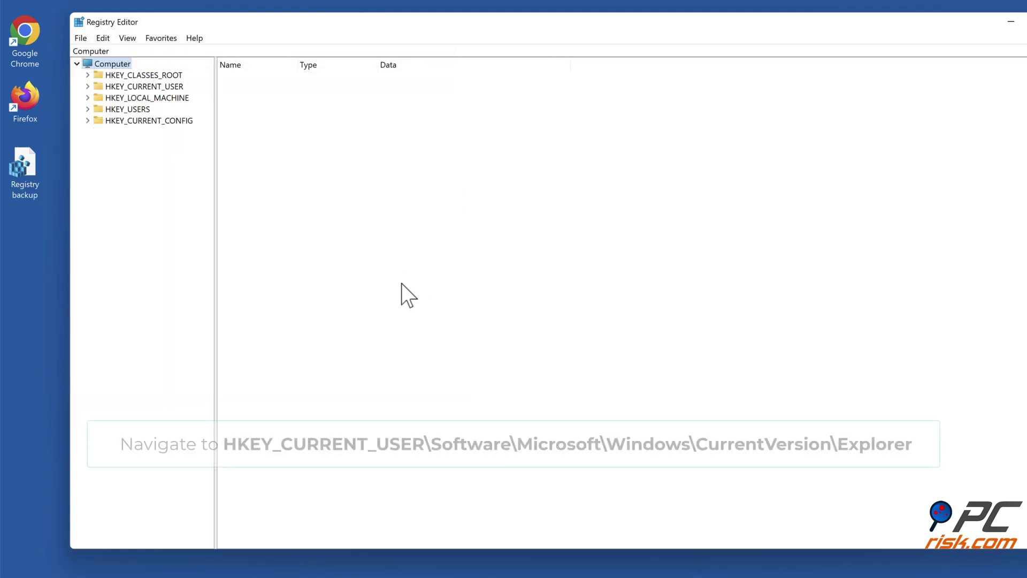
Step: Expand HKEY_CURRENT_USER\Software\Microsoft\Windows\CurrentVersion\Explorer in the registry tree
click(88, 87)
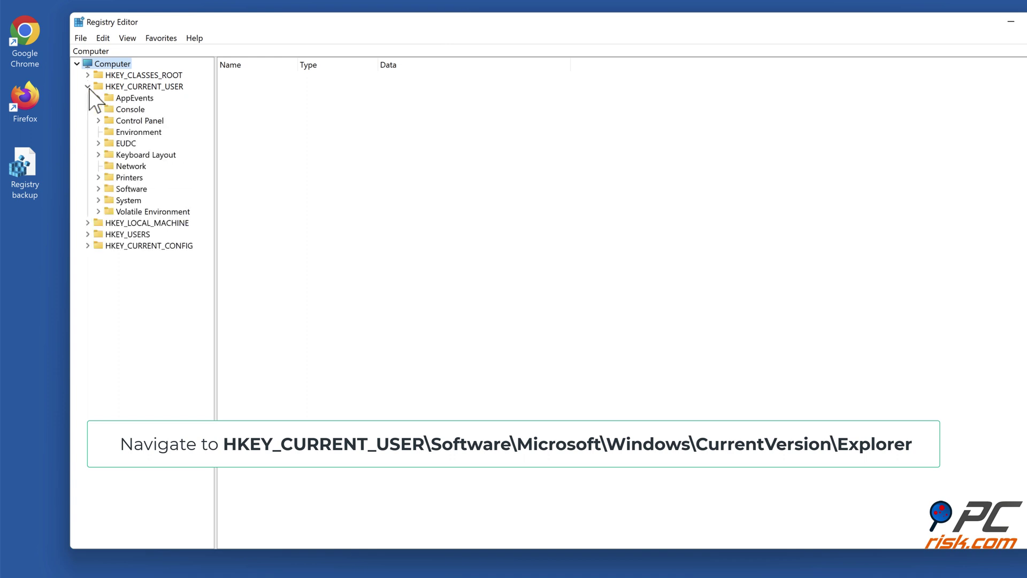
click(98, 189)
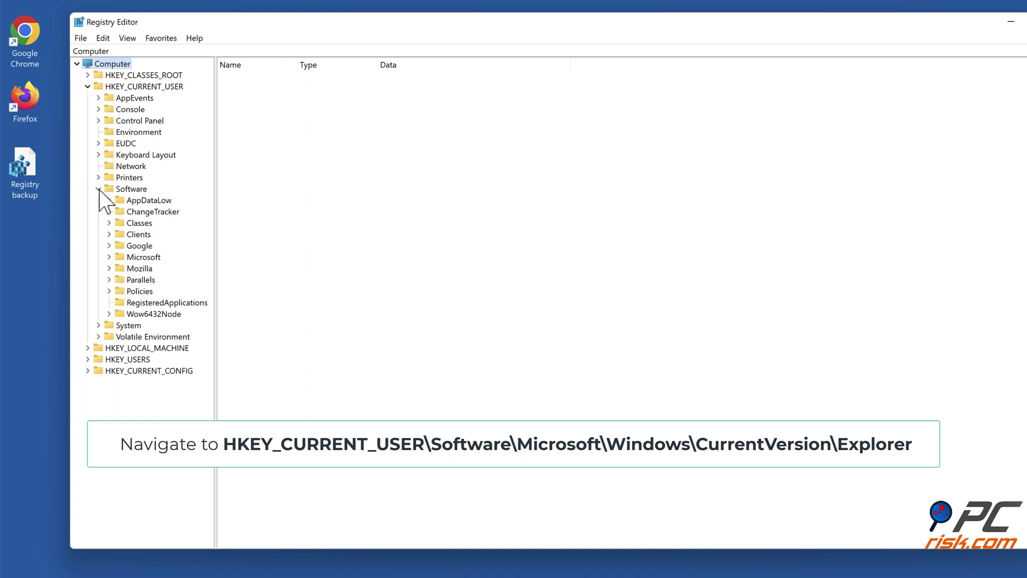
click(110, 259)
scroll(111, 260, down, 5)
scroll(110, 260, down, 1)
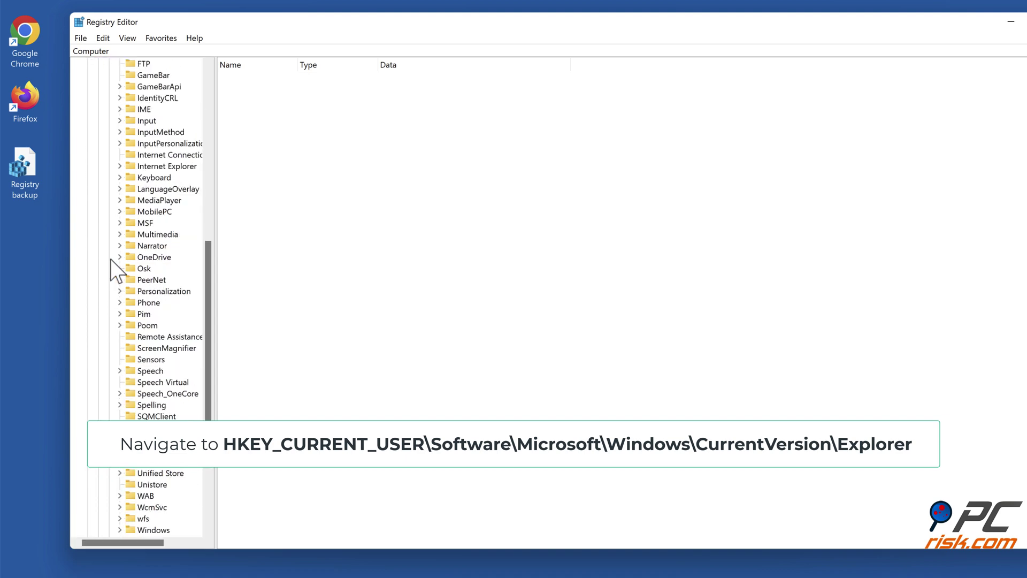
scroll(111, 261, down, 5)
click(120, 348)
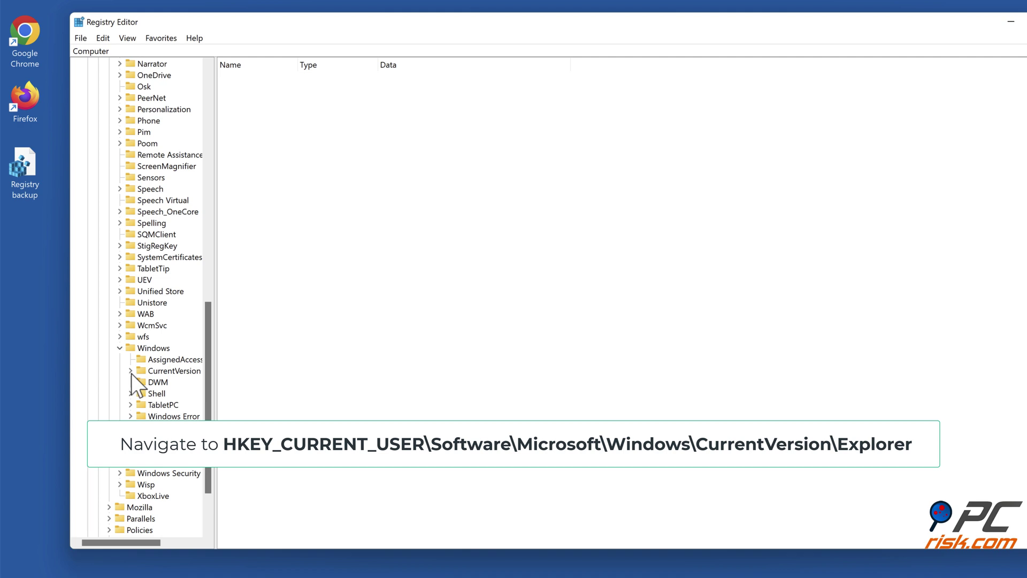
click(130, 371)
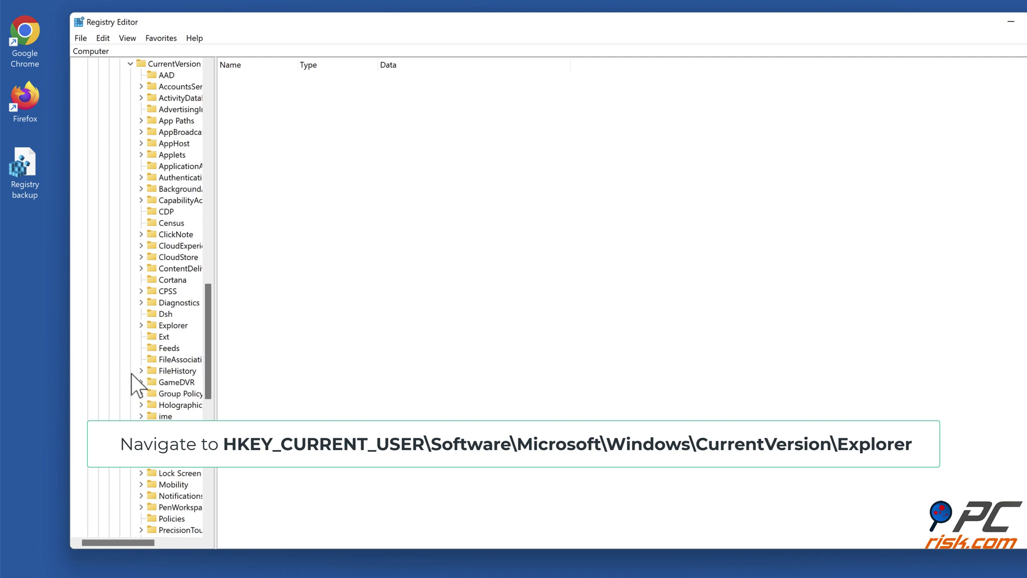
click(141, 325)
drag(133, 544, 157, 542)
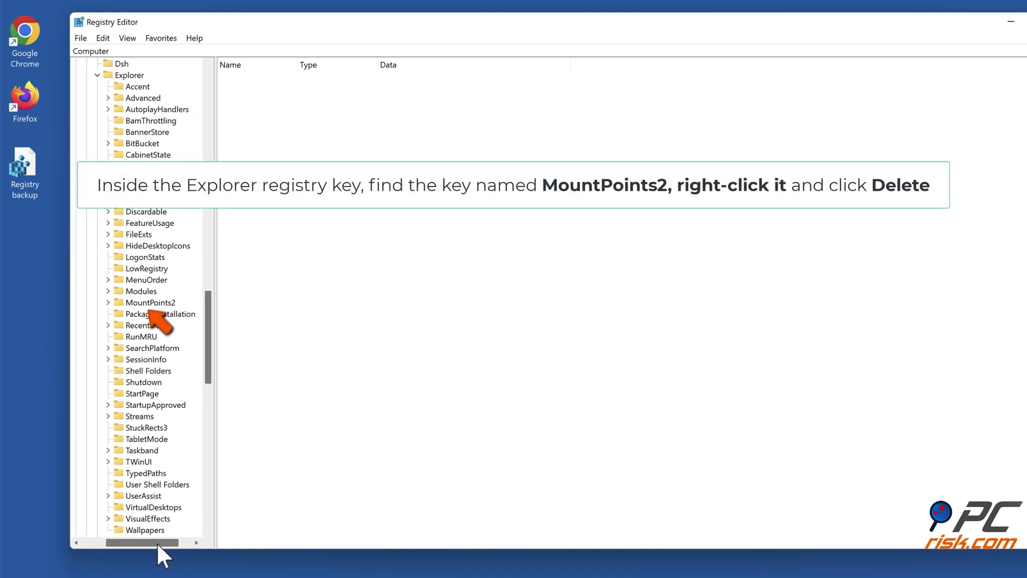
Step: Delete the MountPoints2 key and its subkeys, confirming the prompt
click(149, 302)
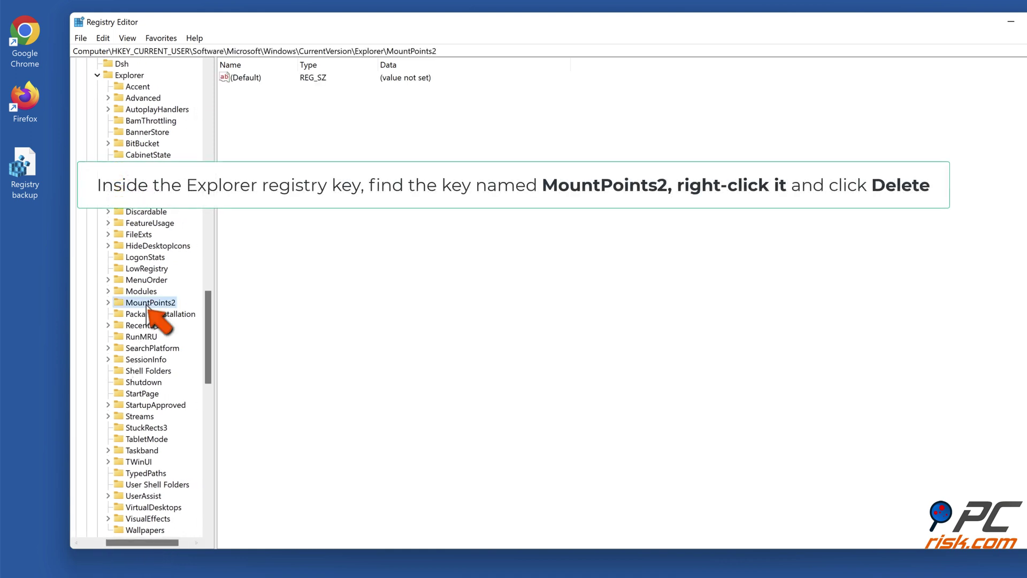
right_click(148, 307)
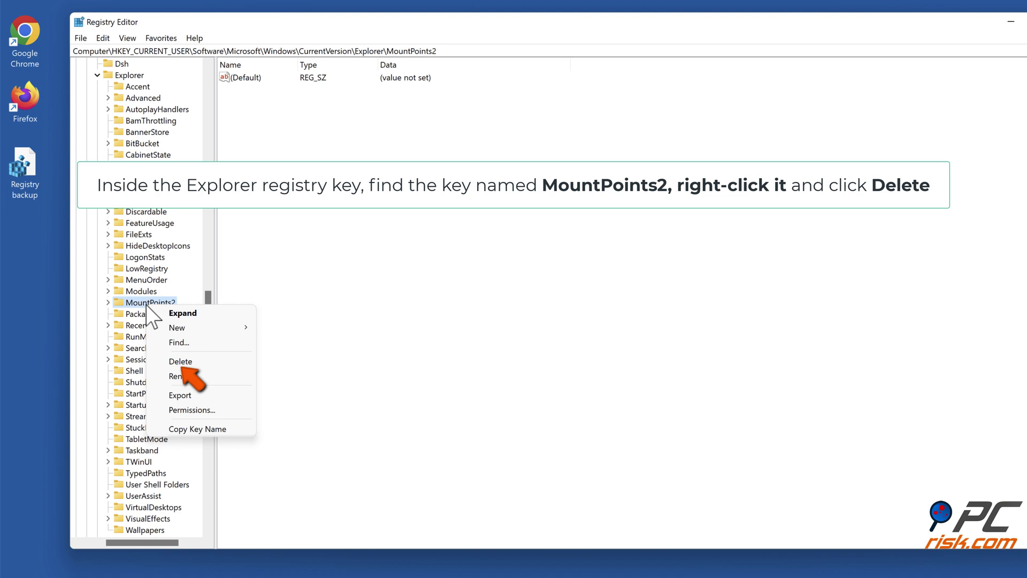
click(179, 363)
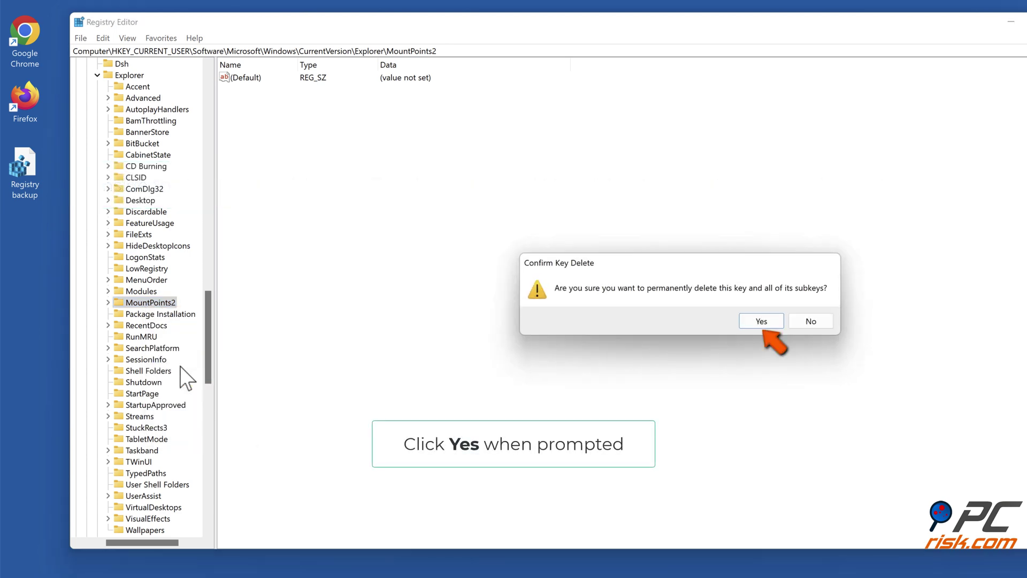
click(761, 323)
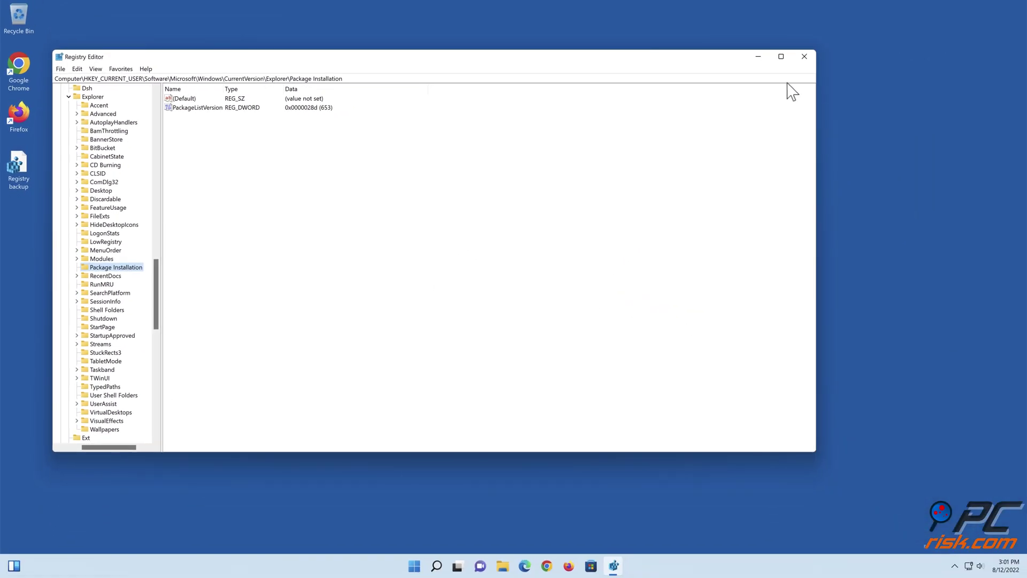
Step: Close Registry Editor and restart Windows from the Start menu's power options
click(803, 56)
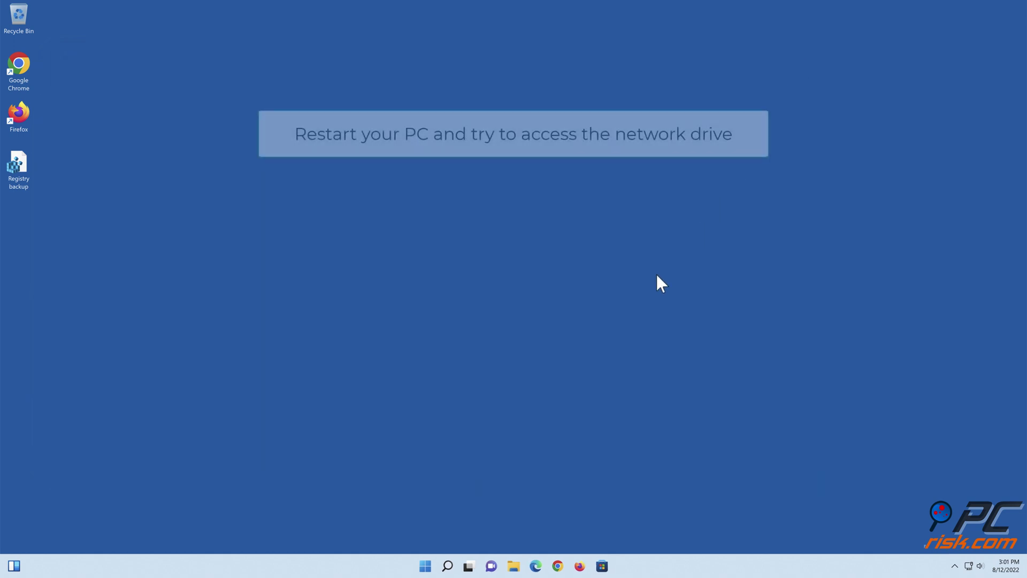
click(425, 565)
click(638, 531)
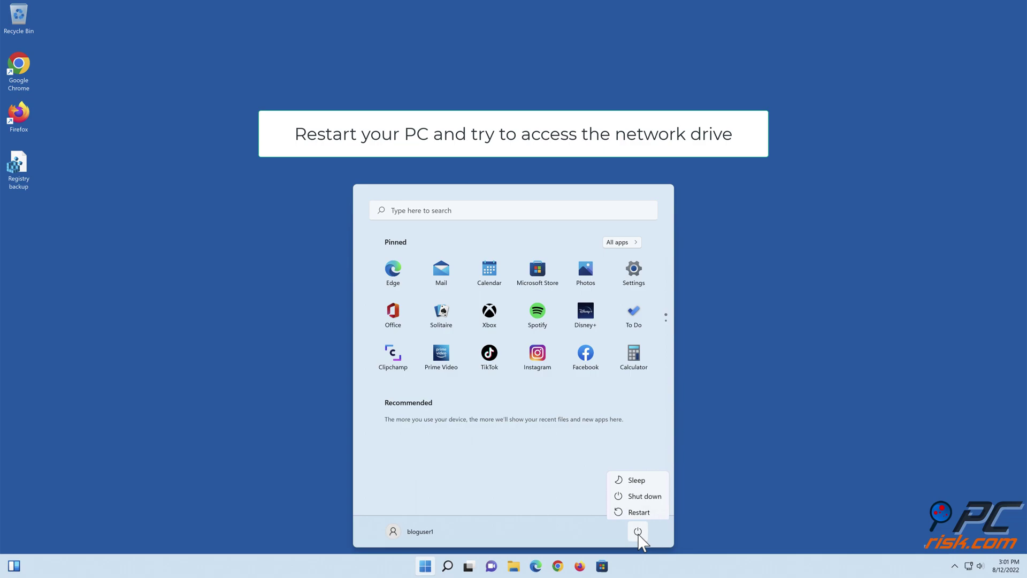
click(636, 511)
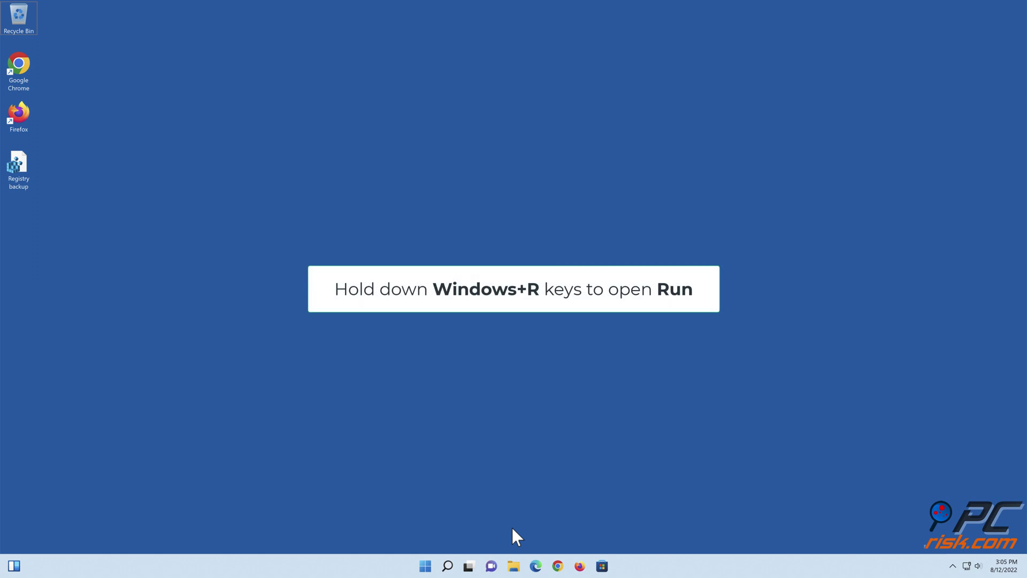
Step: Launch Registry Editor by running 'regedit' from the Run box
key(super+r)
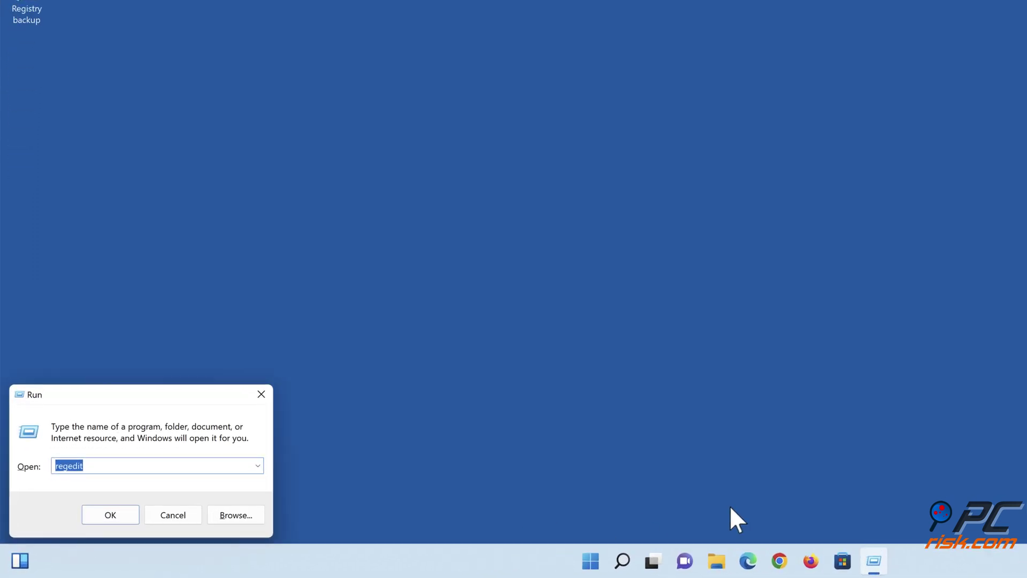
text(r)
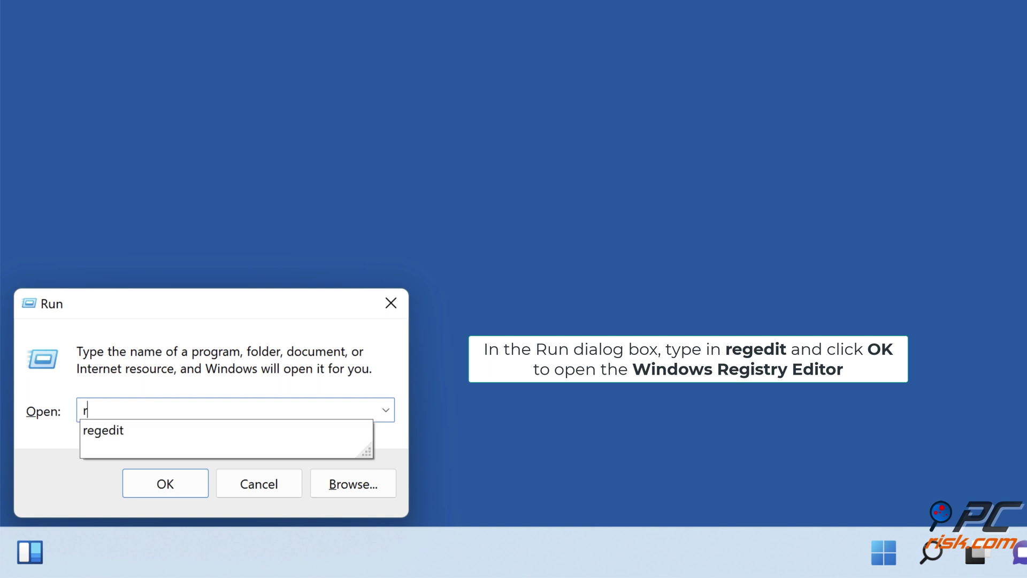
text(egedit)
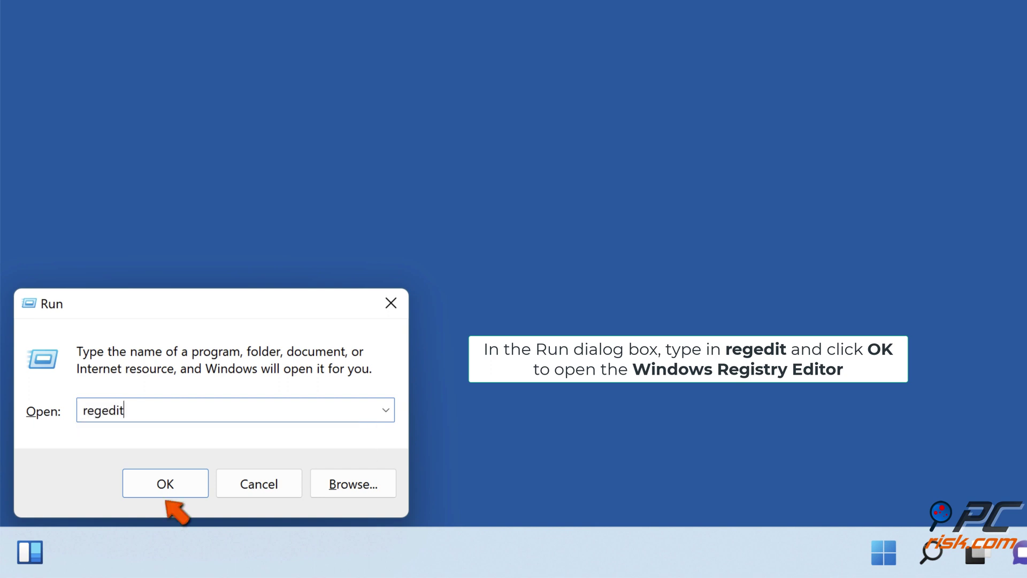
click(166, 489)
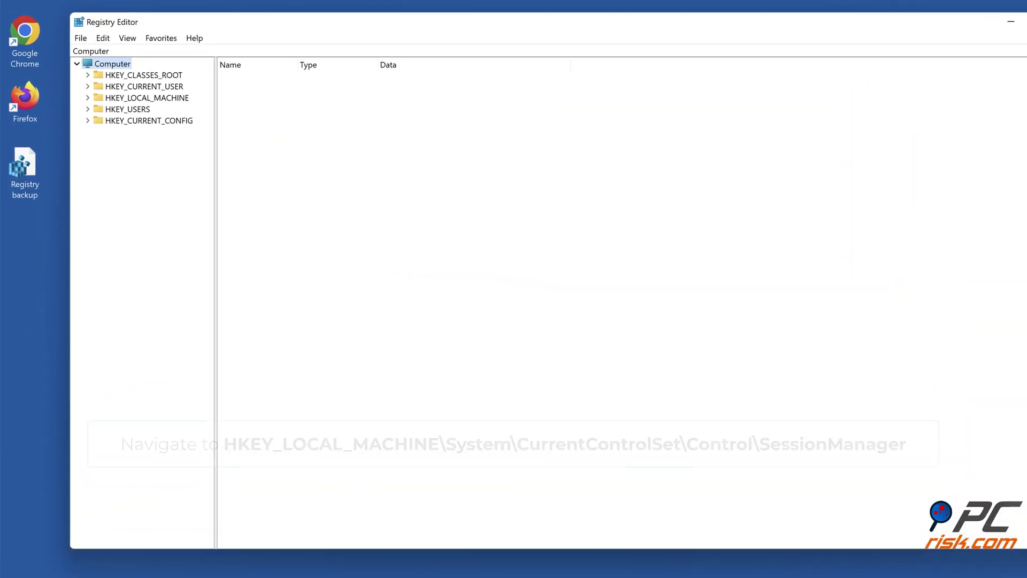
Step: Navigate to HKEY_LOCAL_MACHINE\SYSTEM\CurrentControlSet\Control\Session Manager to list its values
click(88, 99)
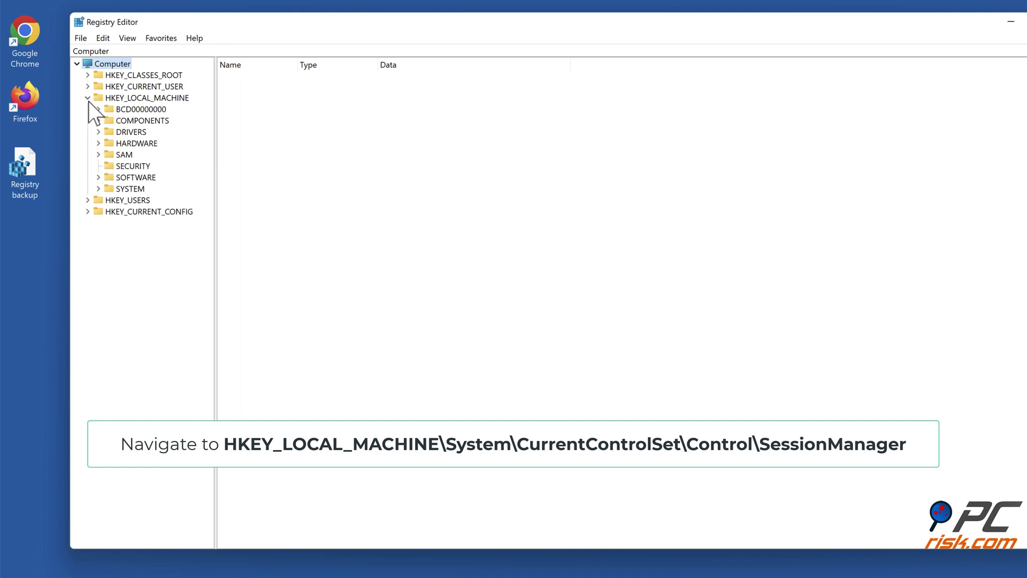
click(100, 189)
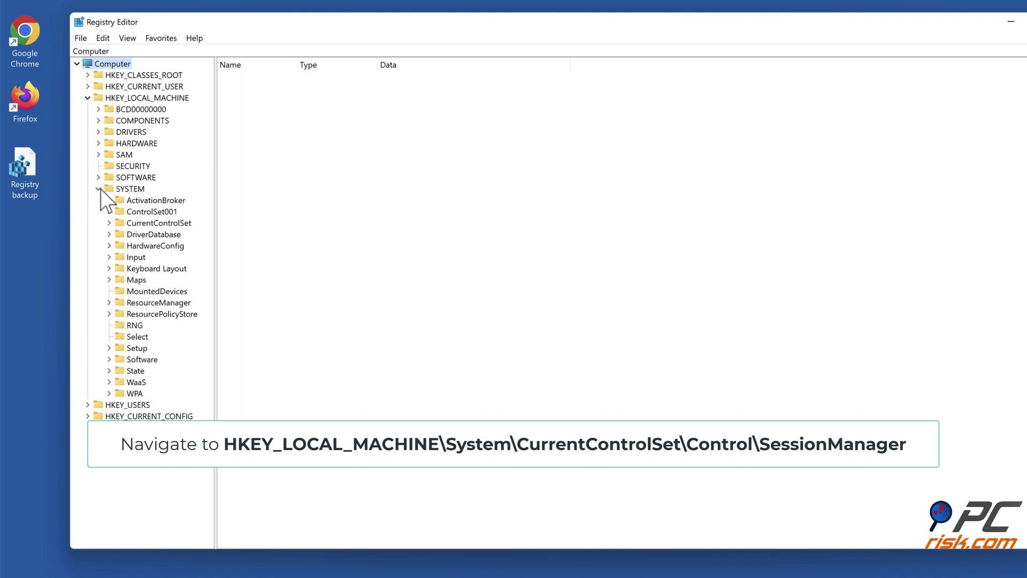
click(110, 223)
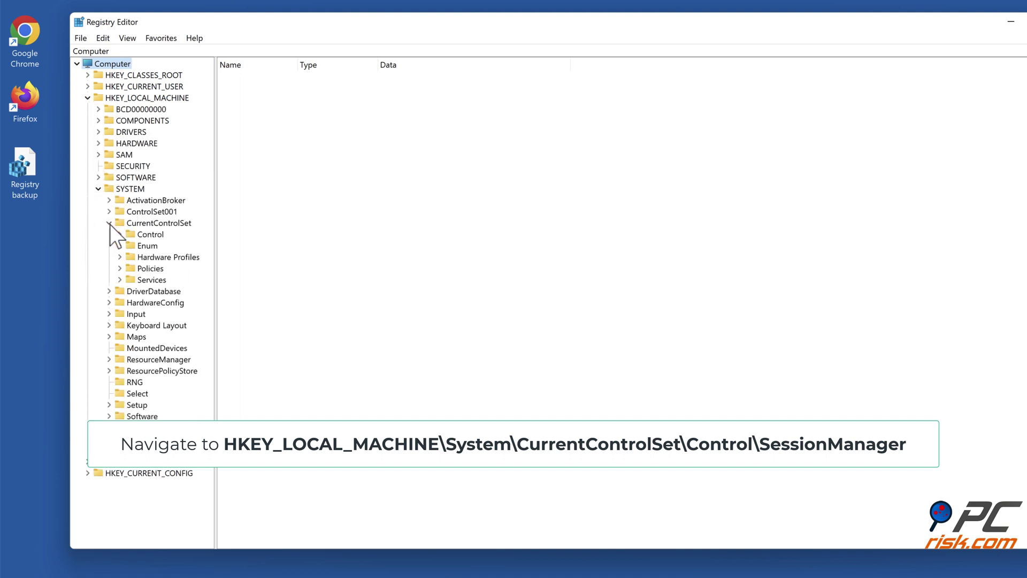
click(120, 236)
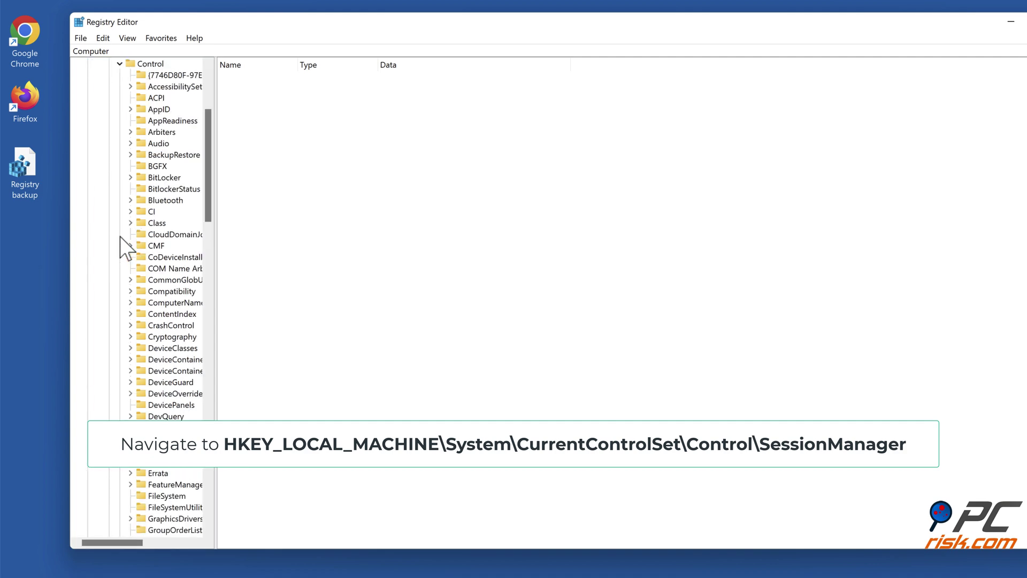
scroll(119, 236, down, 2)
scroll(120, 237, down, 12)
scroll(119, 236, down, 5)
scroll(119, 236, down, 1)
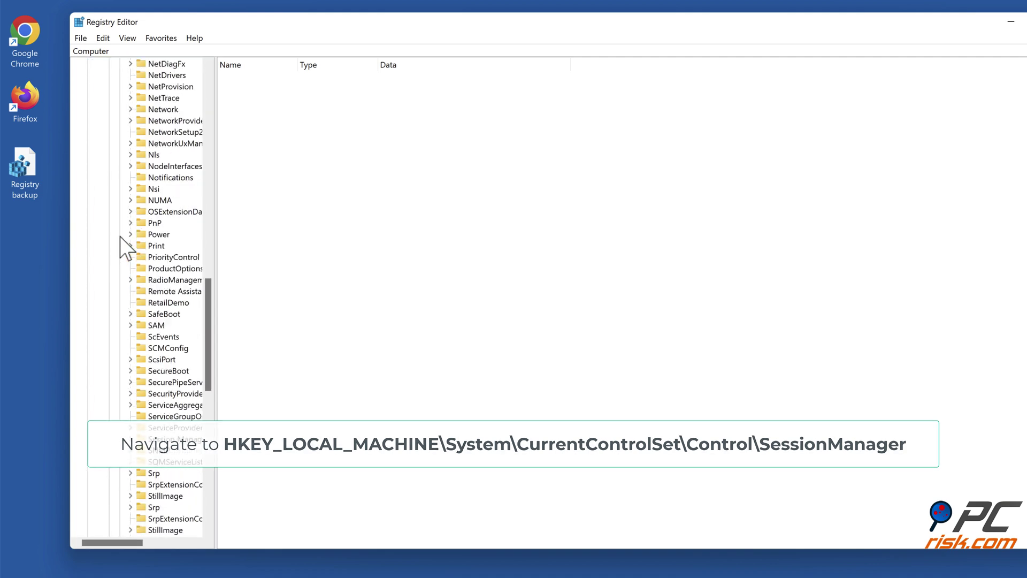
scroll(120, 237, down, 2)
scroll(120, 236, down, 2)
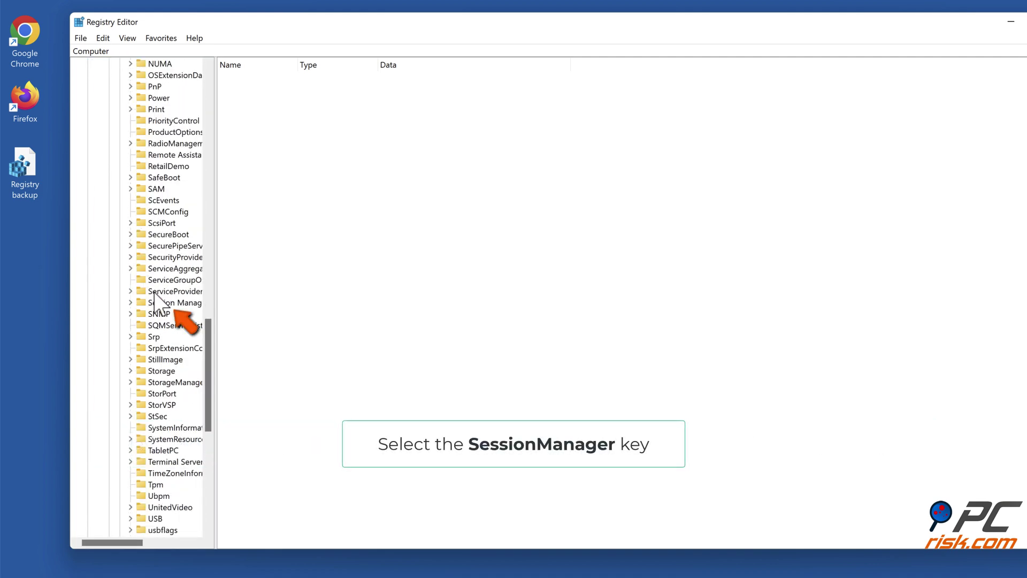
click(171, 303)
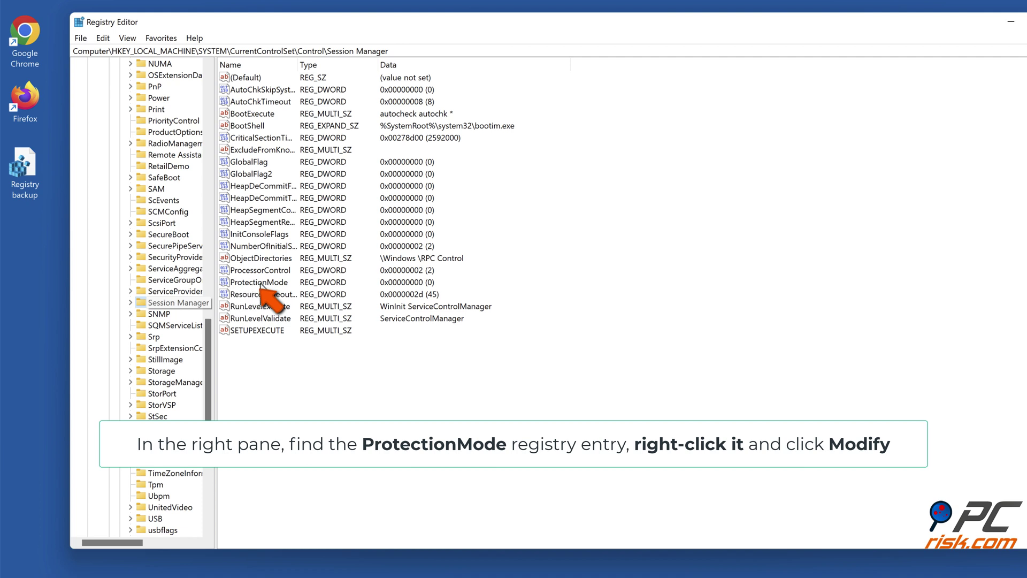
Step: Change the ProtectionMode value data from 0 to 1
click(262, 282)
right_click(265, 286)
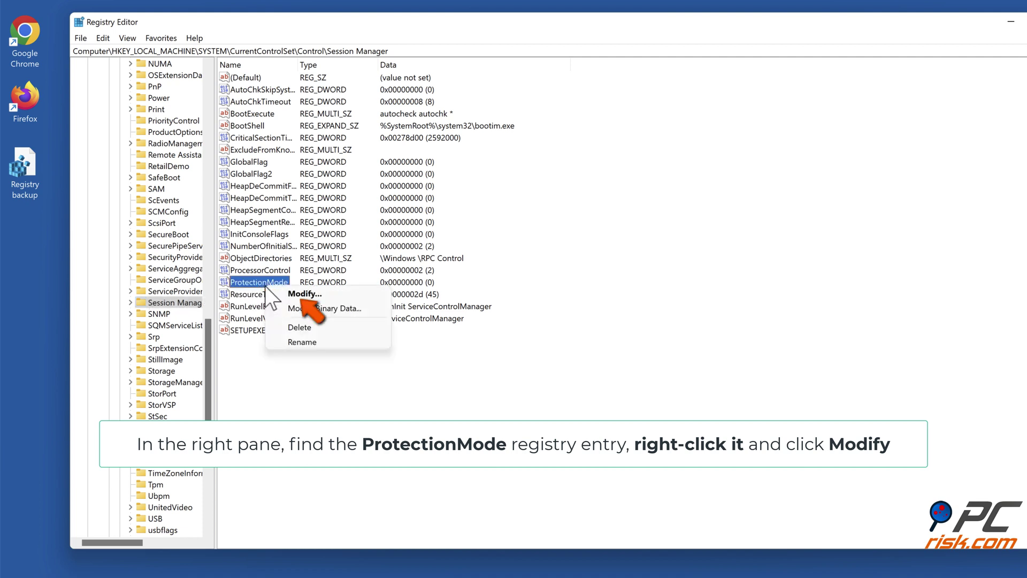
click(300, 294)
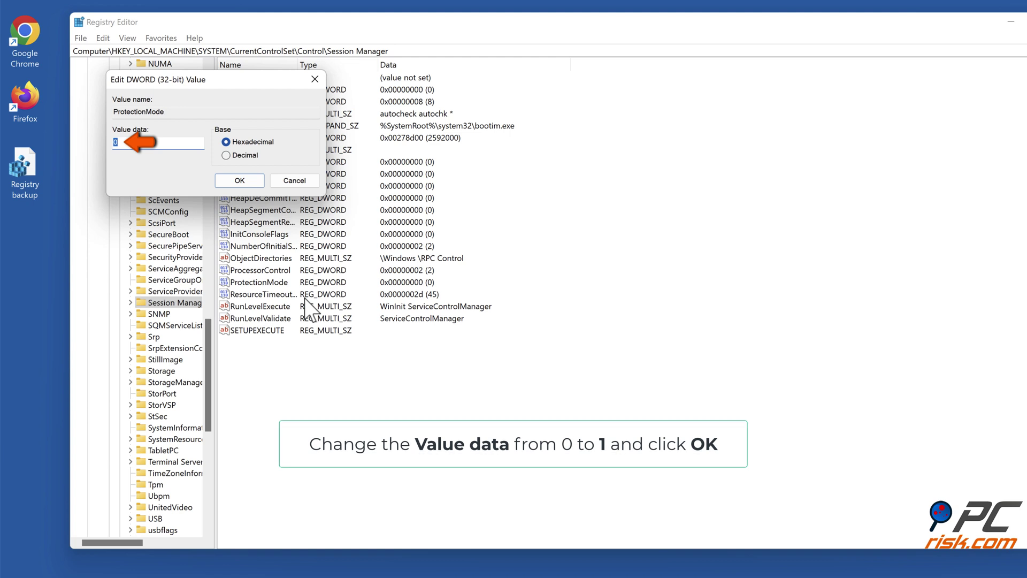
text(1)
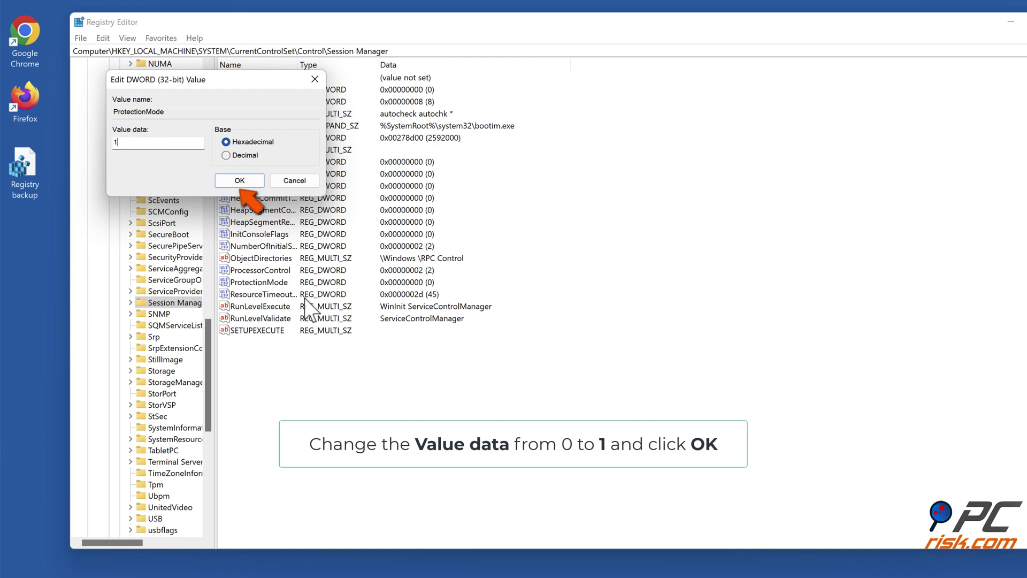
click(239, 183)
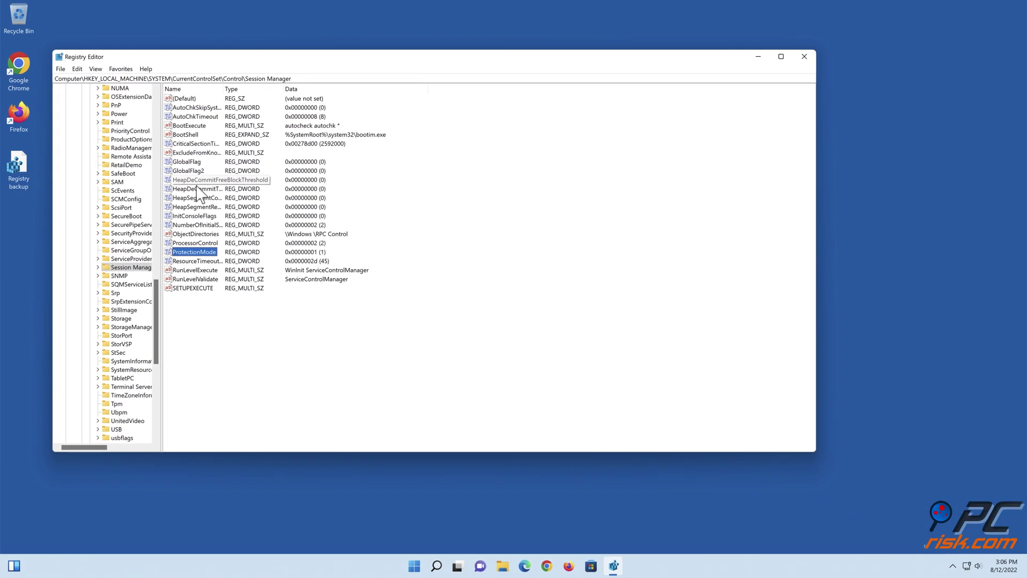
click(804, 56)
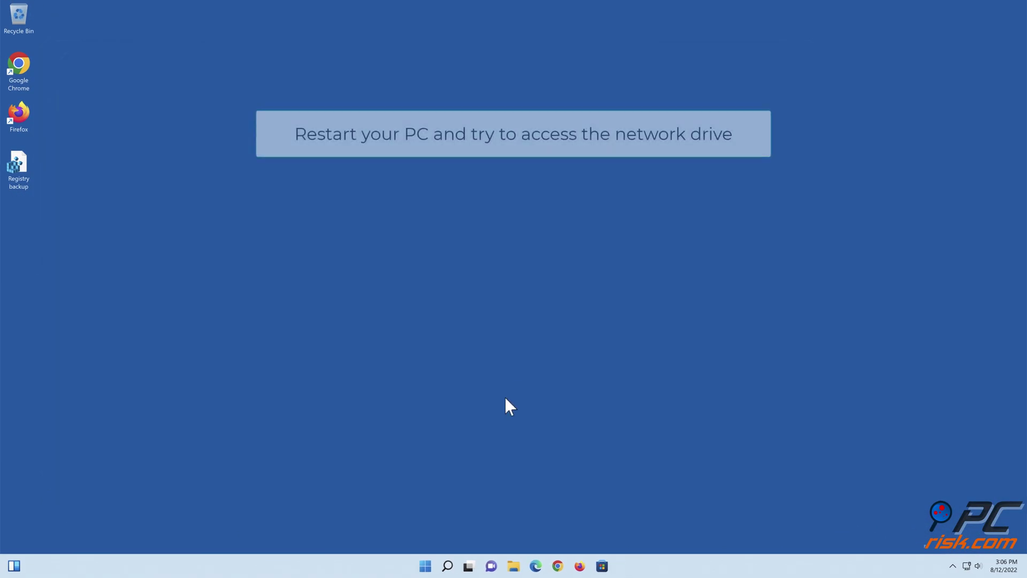
click(425, 565)
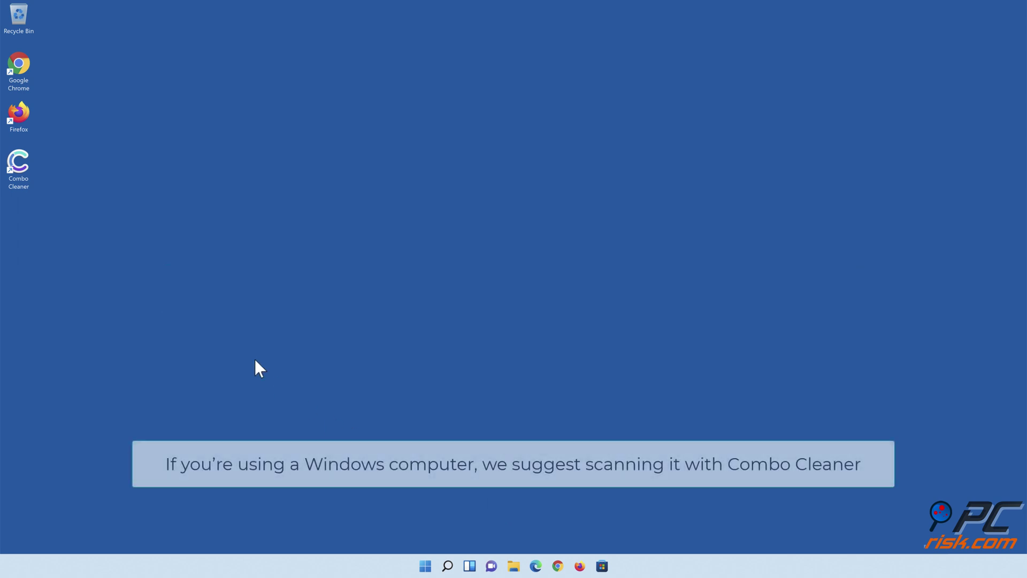
Step: Run a Combo Cleaner quick scan, quarantine all detected threats, and enable real-time anti-malware
double_click(26, 181)
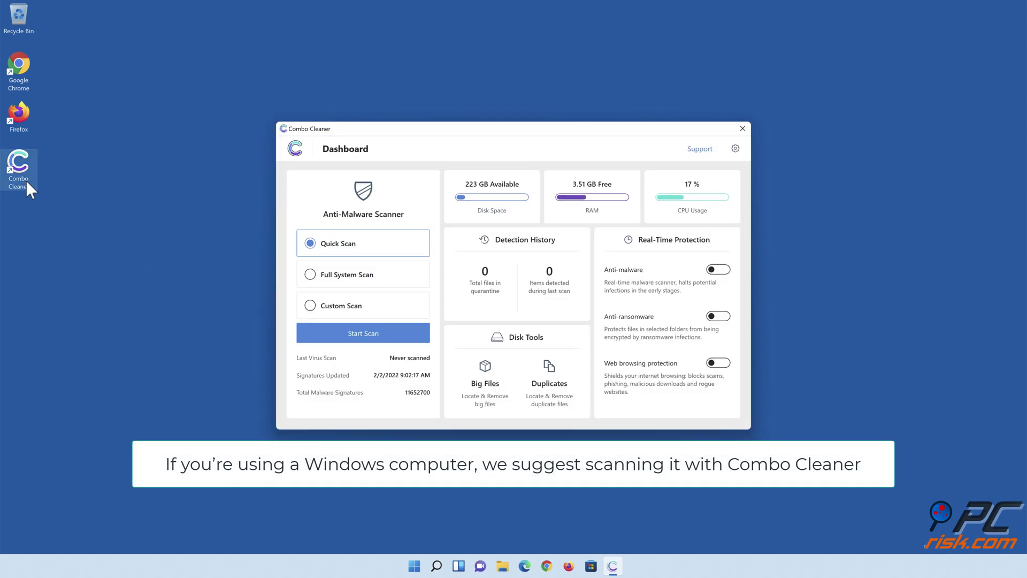
click(363, 339)
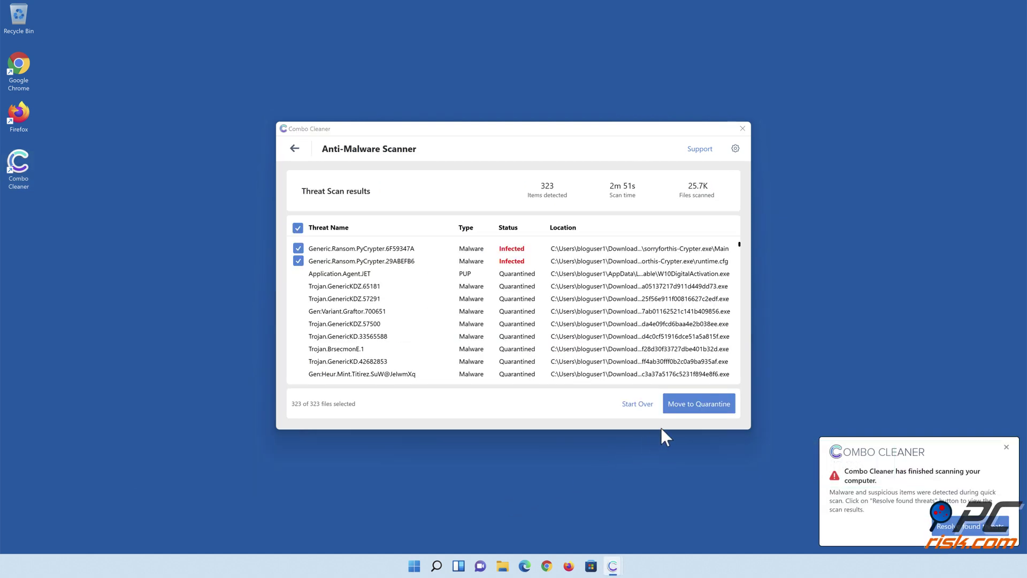
click(695, 412)
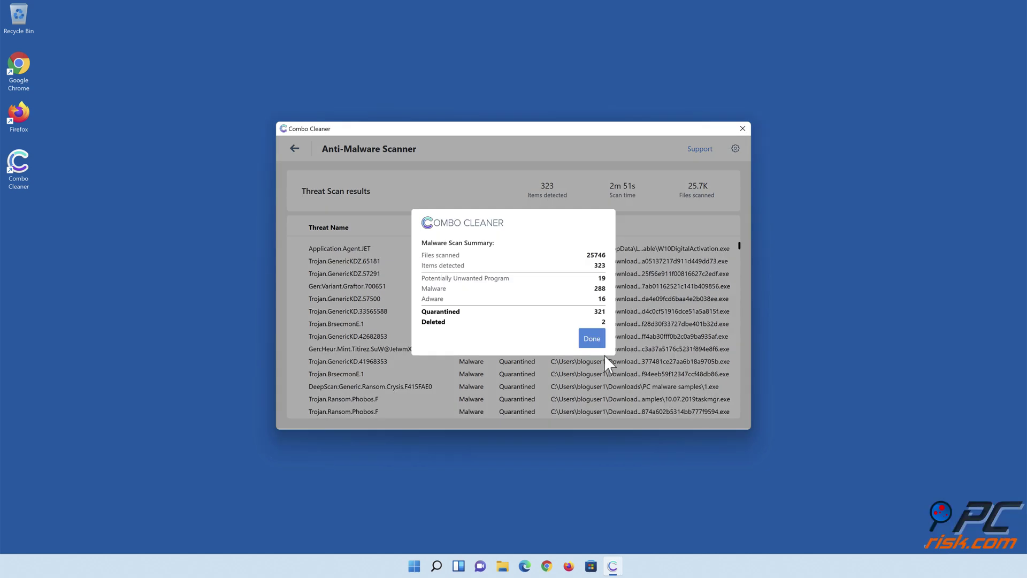
click(591, 339)
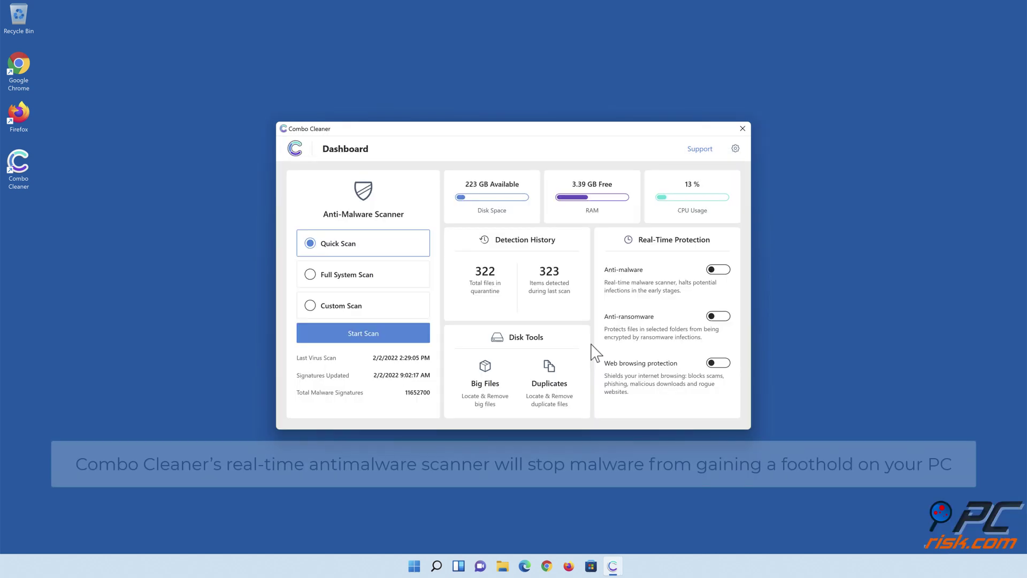
click(717, 272)
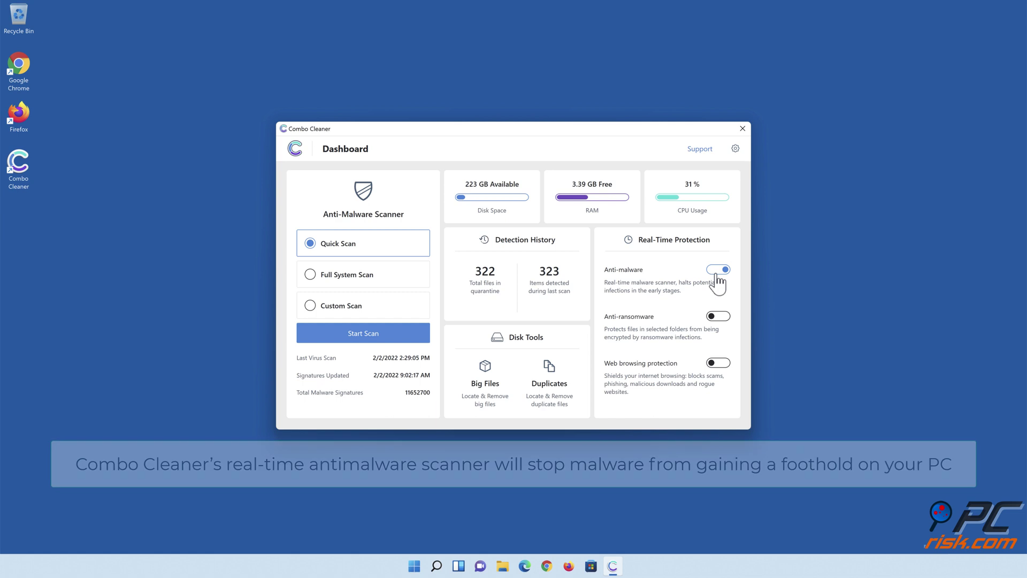
Step: Enable anti-ransomware protecting the Libraries > Documents folder, then return to the dashboard
click(719, 318)
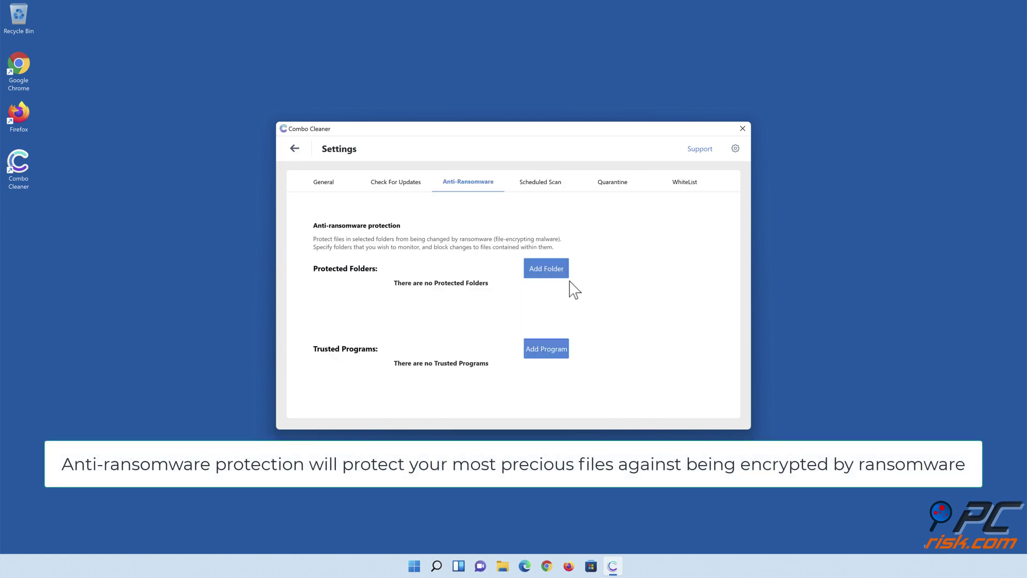
click(547, 274)
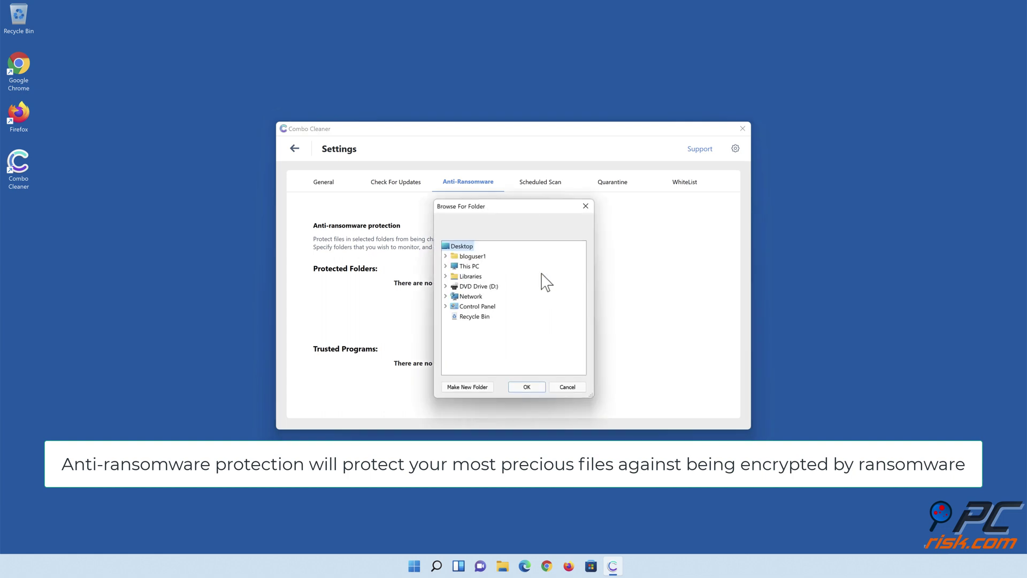
click(446, 276)
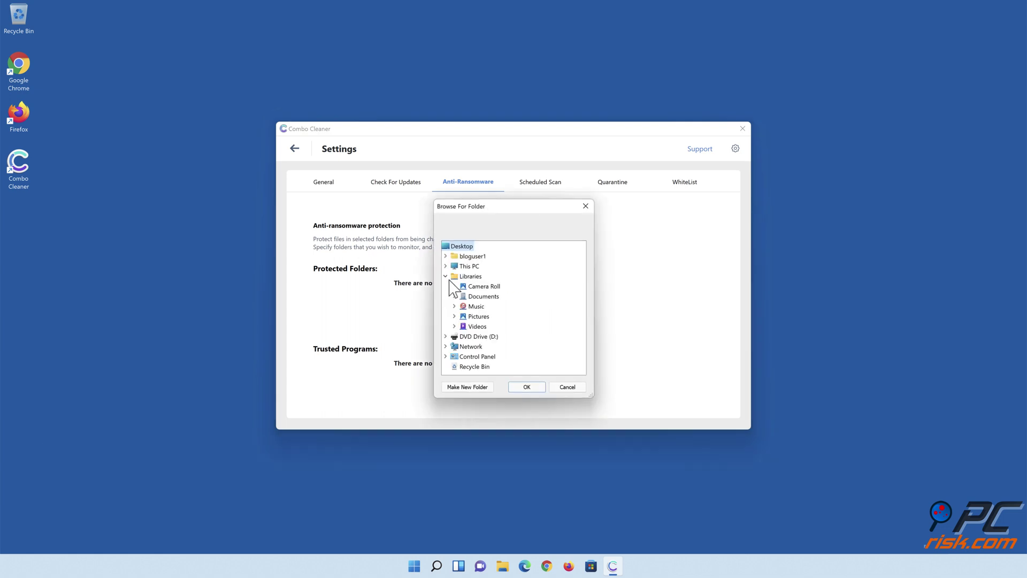
click(454, 296)
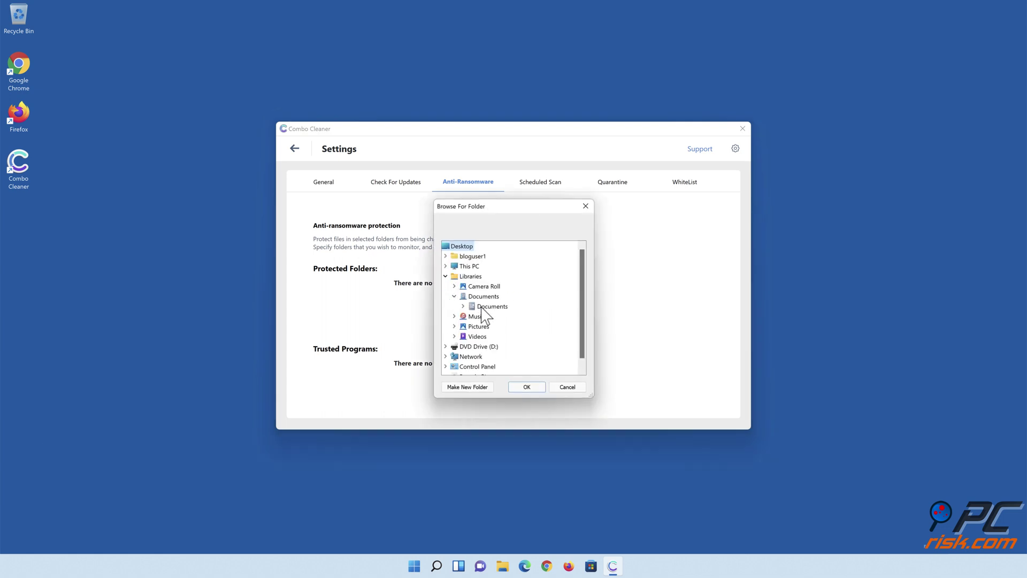
click(484, 307)
click(527, 386)
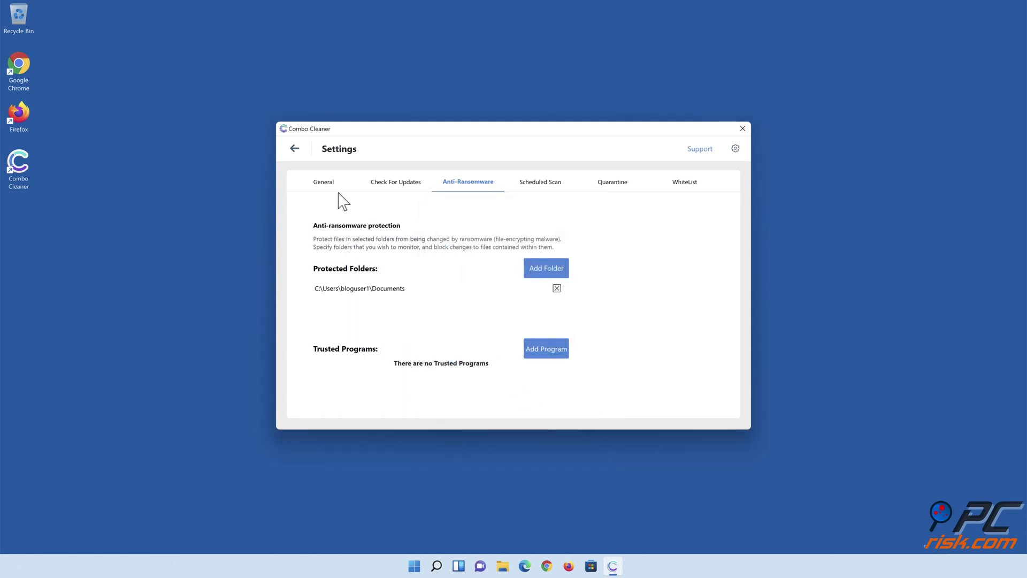
click(295, 148)
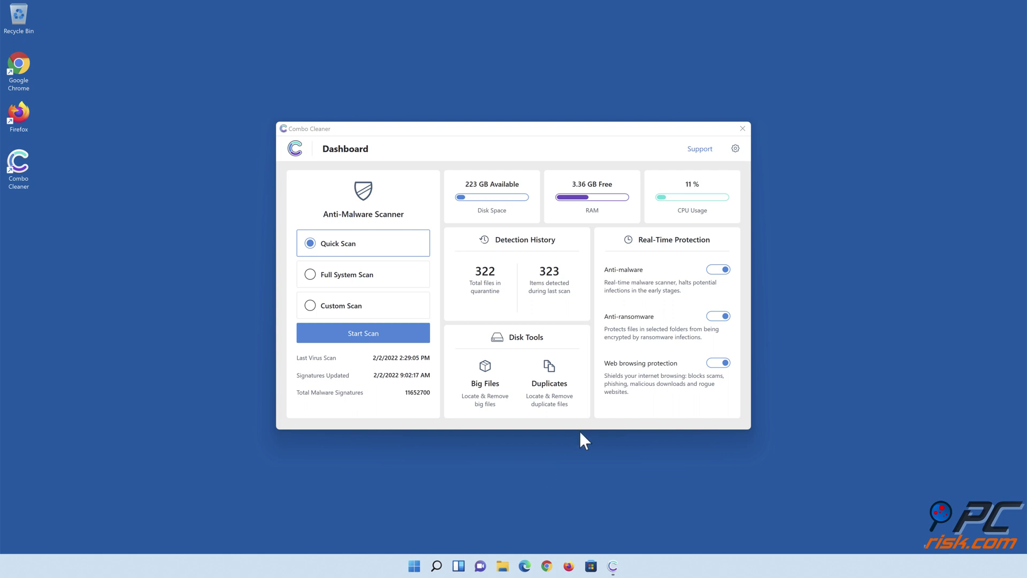
click(742, 128)
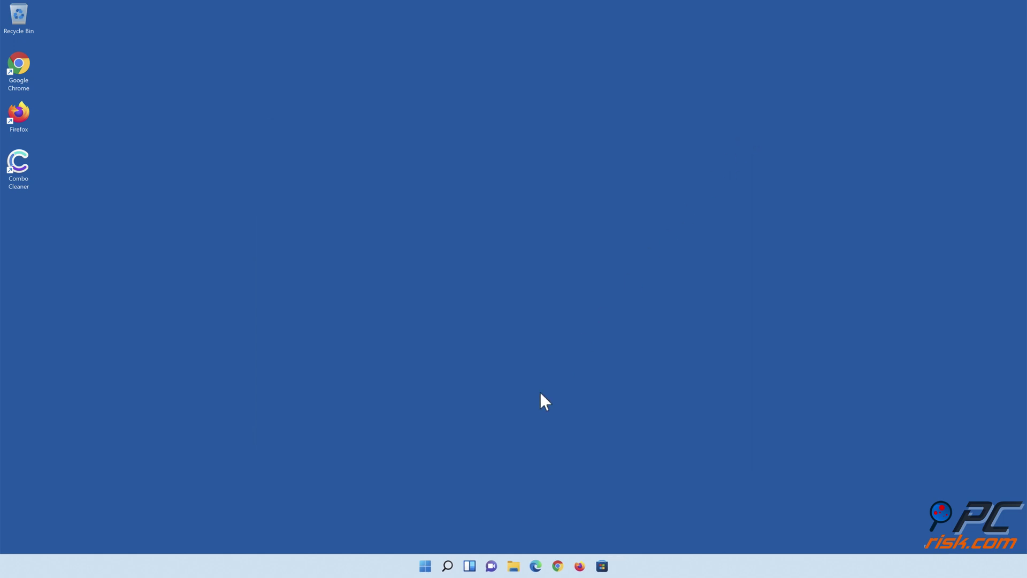